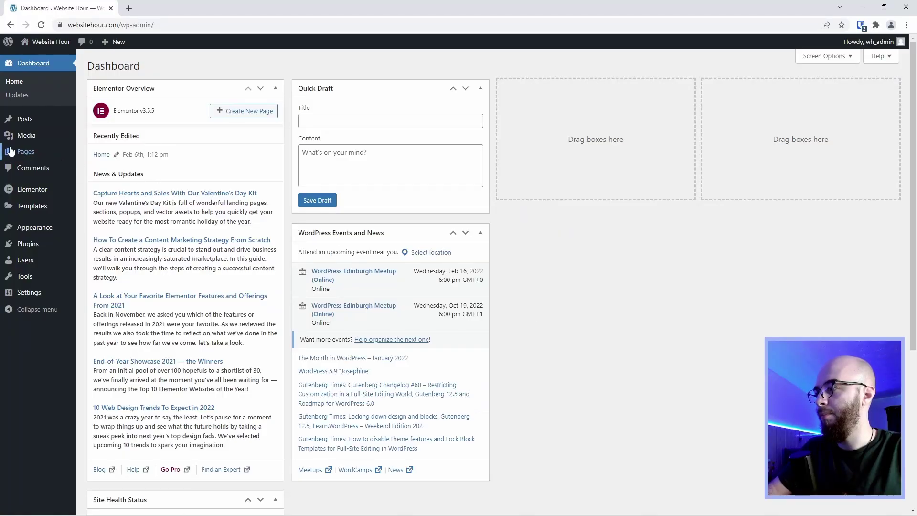
- From Pages, open the Home page in the Elementor editor
left_click(10, 152)
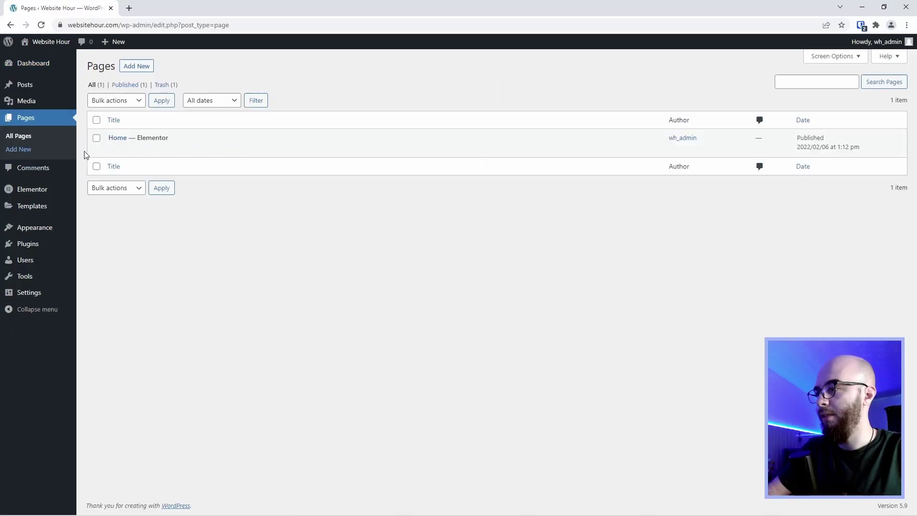
left_click(218, 150)
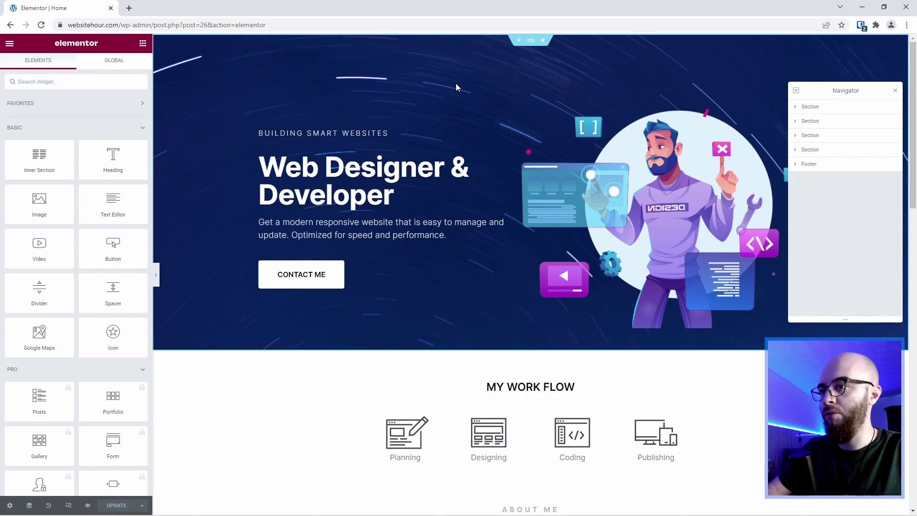
- Add a new two-column section above the hero
left_click(518, 41)
left_click(516, 76)
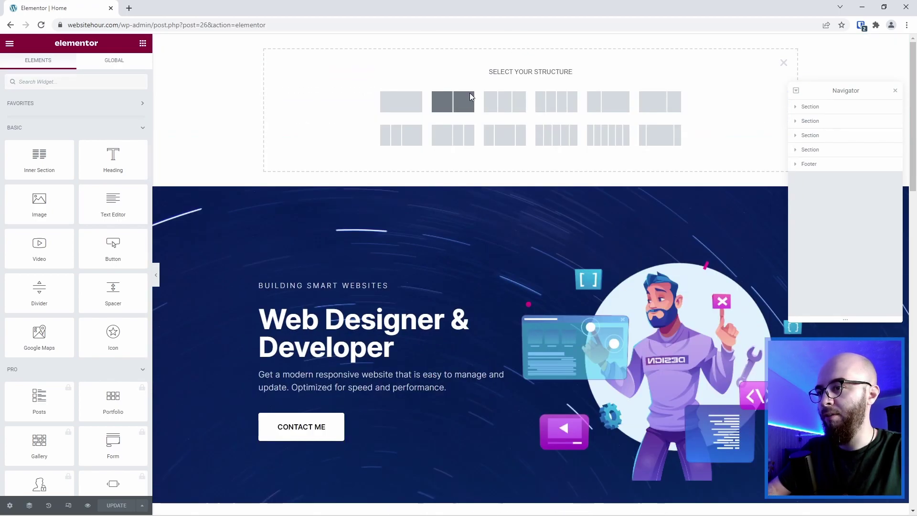
left_click(470, 93)
- Give the new section a Classic black background
left_click(77, 67)
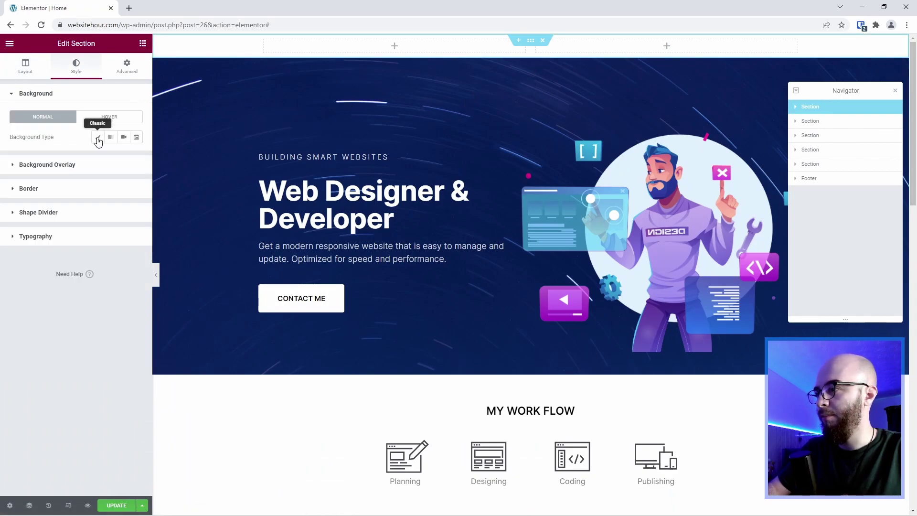
left_click(98, 137)
left_click(136, 157)
left_click(95, 267)
left_click(113, 68)
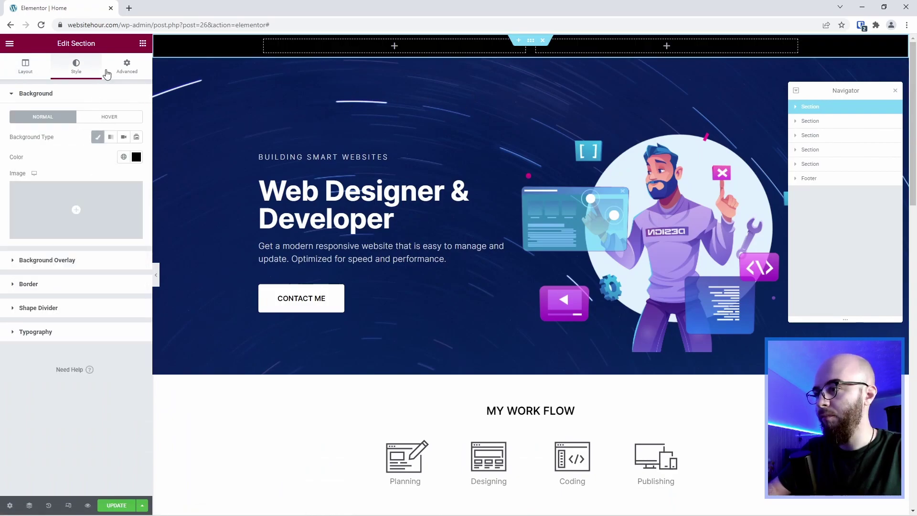
left_click(143, 44)
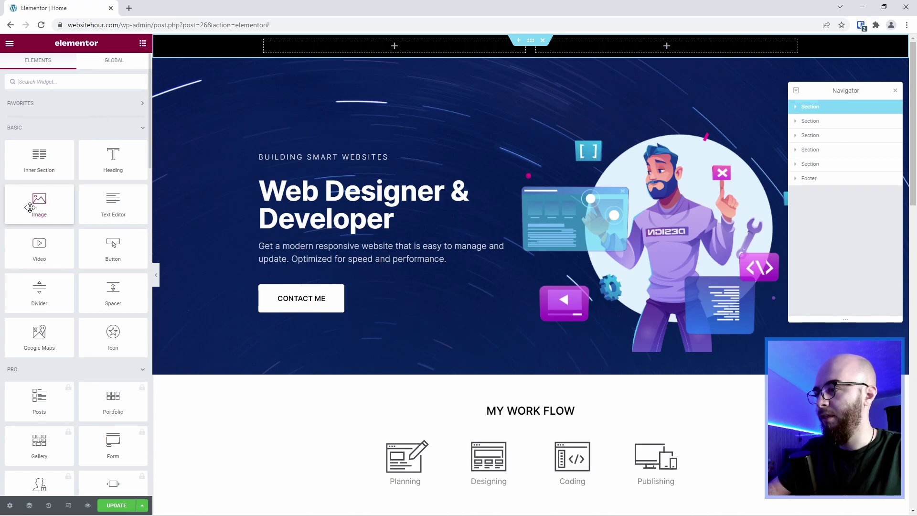
- Place the Website Hour logo image in the left column, 250 wide and left-aligned
mouse_move(40, 203)
left_mouse_down()
mouse_move(203, 164)
mouse_move(364, 44)
left_mouse_up()
left_click(80, 158)
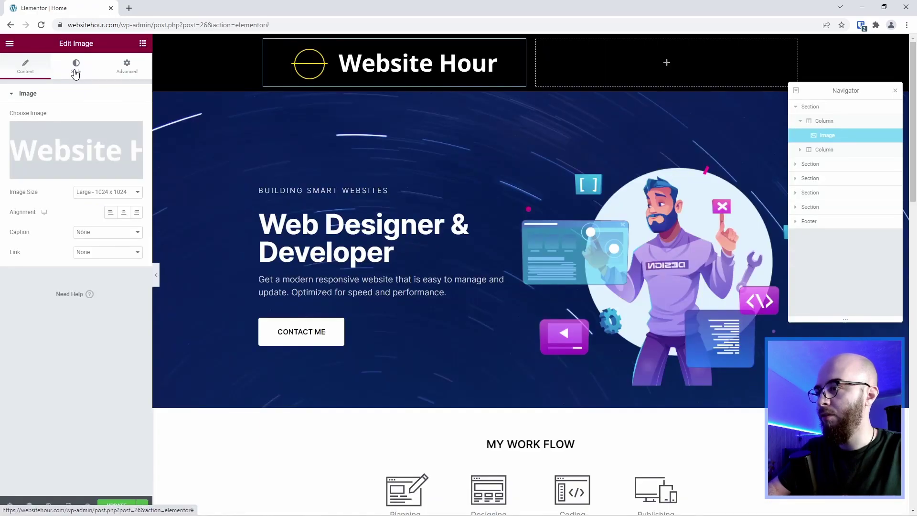
left_click(75, 69)
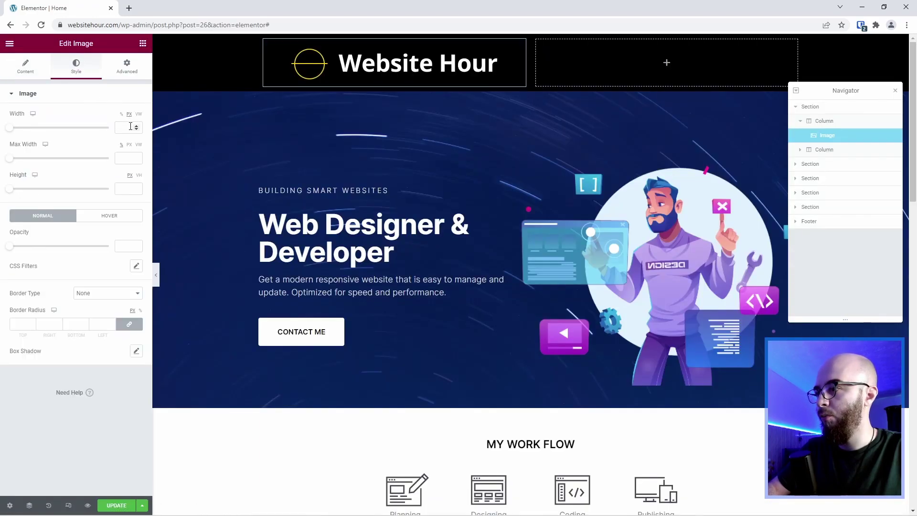
type("250")
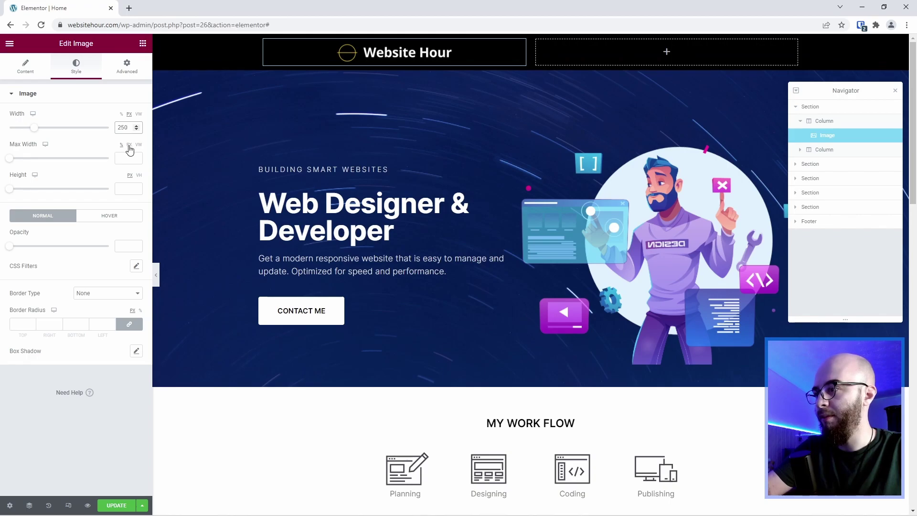
left_click(26, 67)
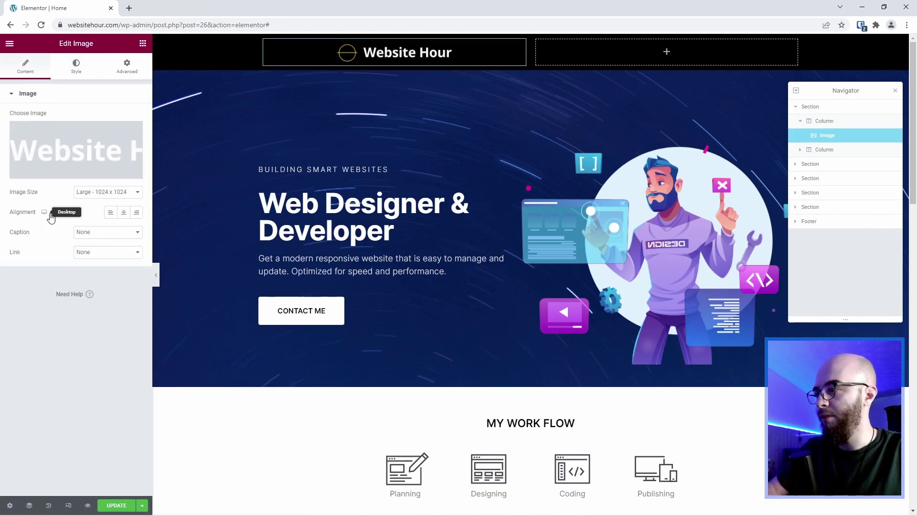
left_click(107, 216)
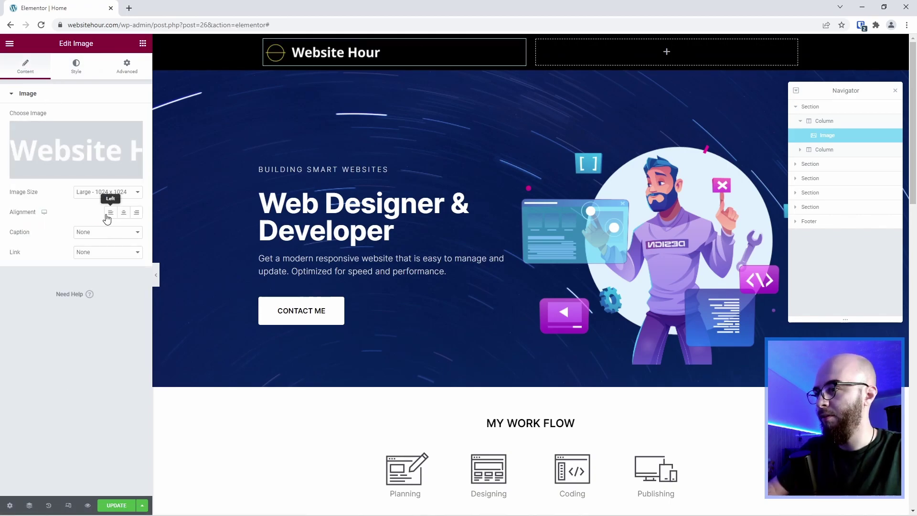
- Set the logo column to 40% width with middle vertical alignment
left_click(264, 41)
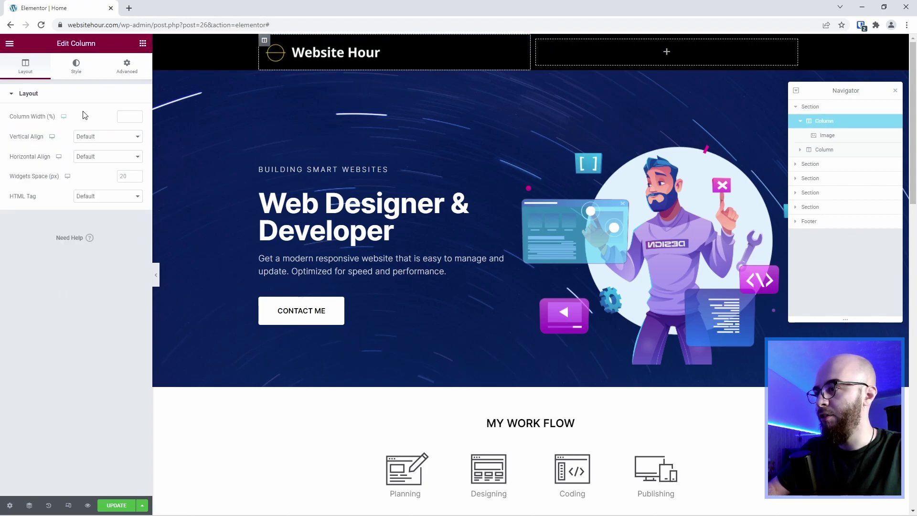
type("40")
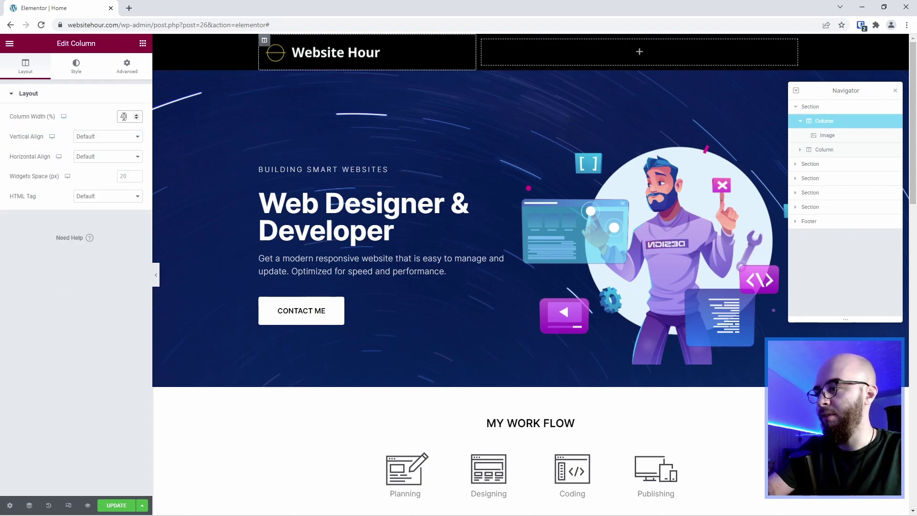
left_click(106, 136)
left_click(85, 161)
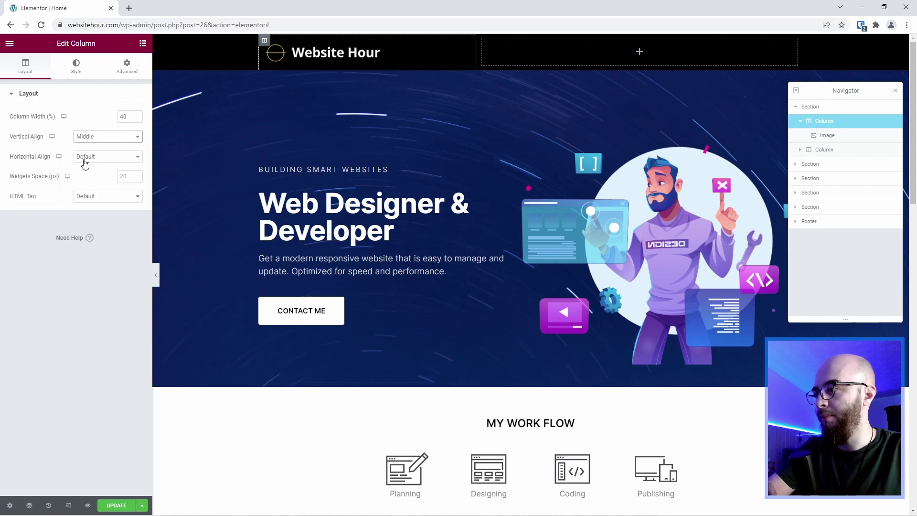
left_click_drag(11, 178, 42, 187)
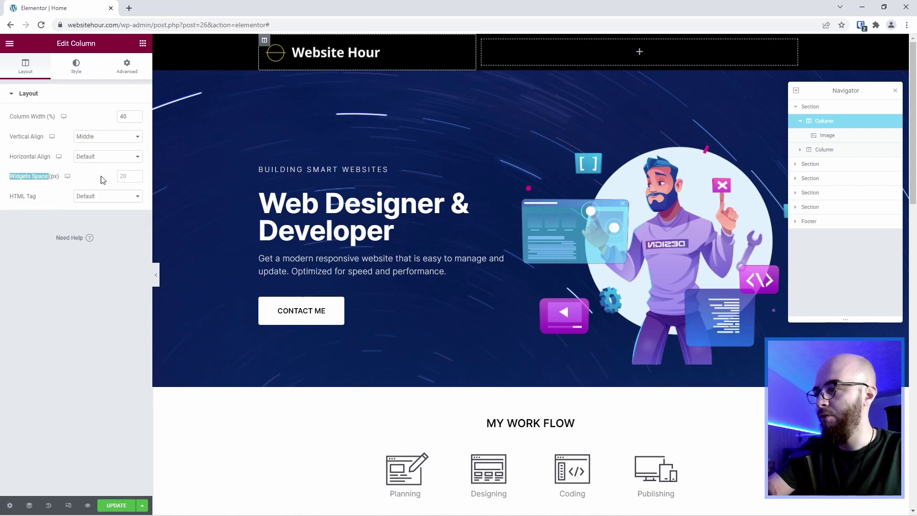
- Set the right header column's vertical alignment to Middle
left_click(481, 41)
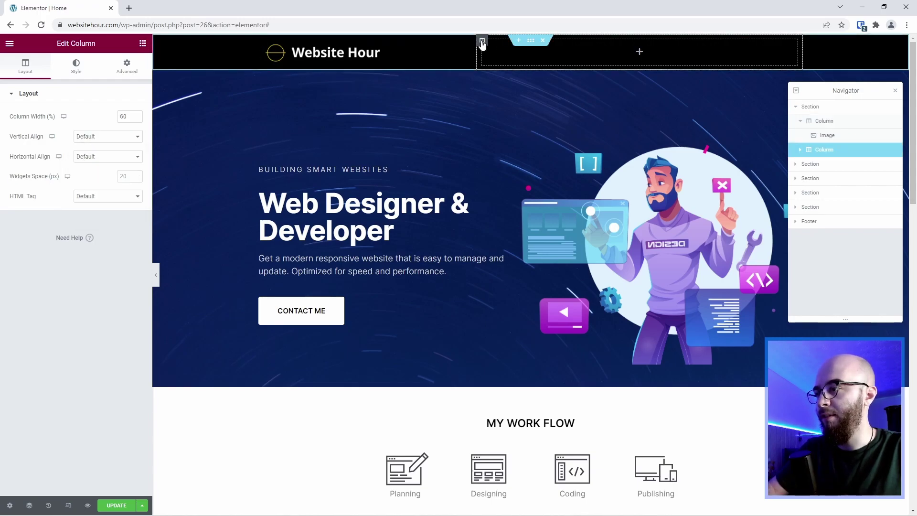
left_click(107, 137)
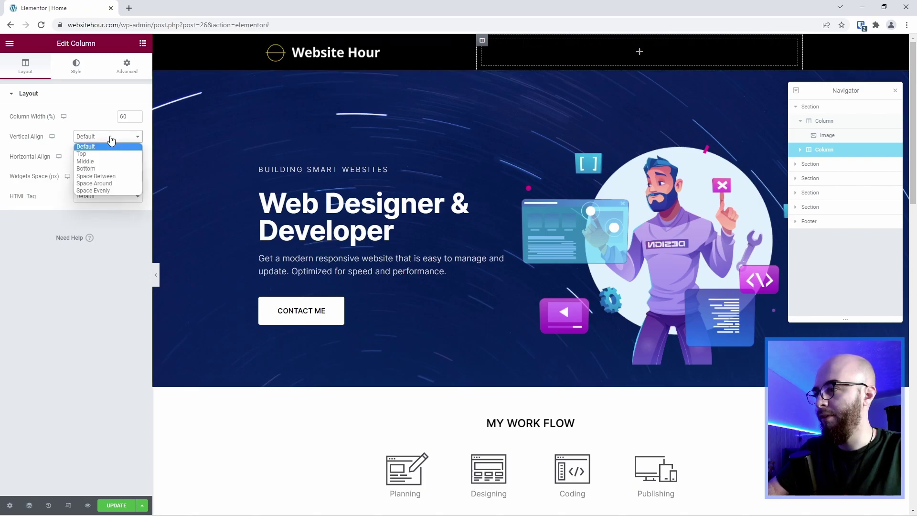
left_click(96, 161)
left_click(121, 176)
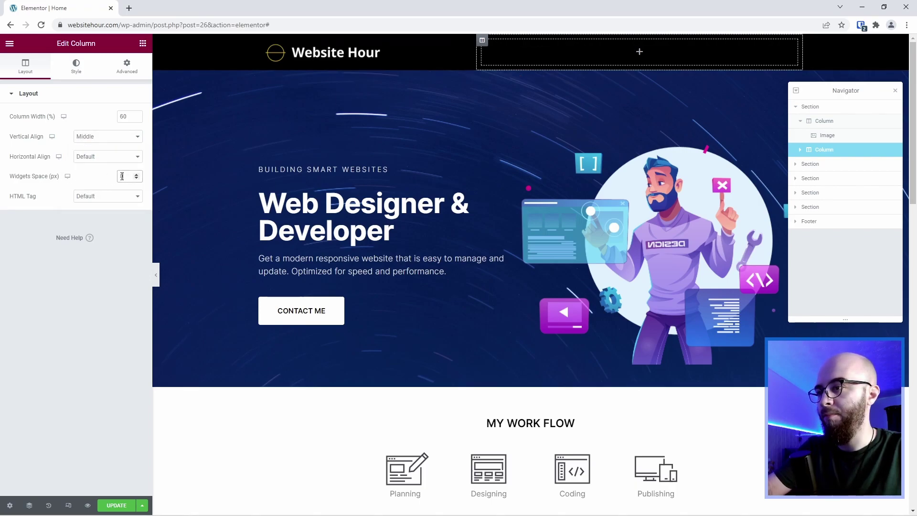
type("0")
- Drag an Icon List widget into the right column instead of the Pro-only Nav Menu
left_click(143, 43)
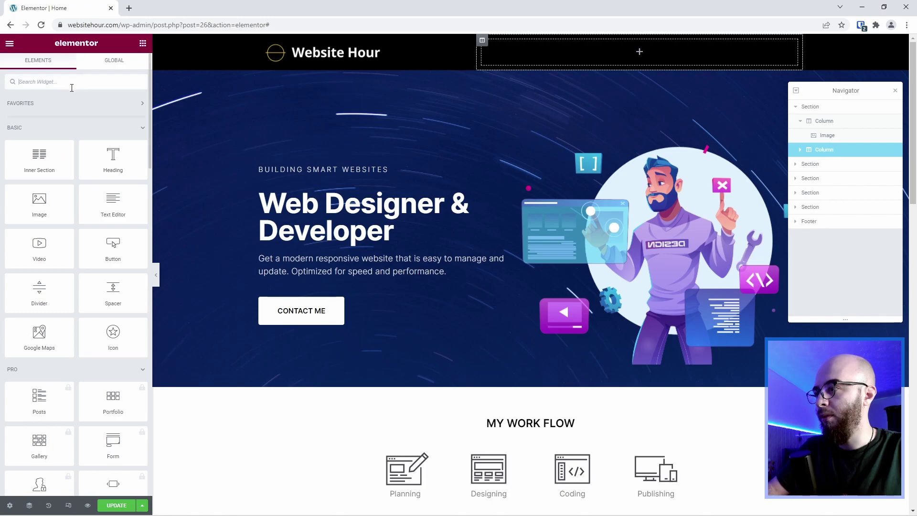
type("nav me")
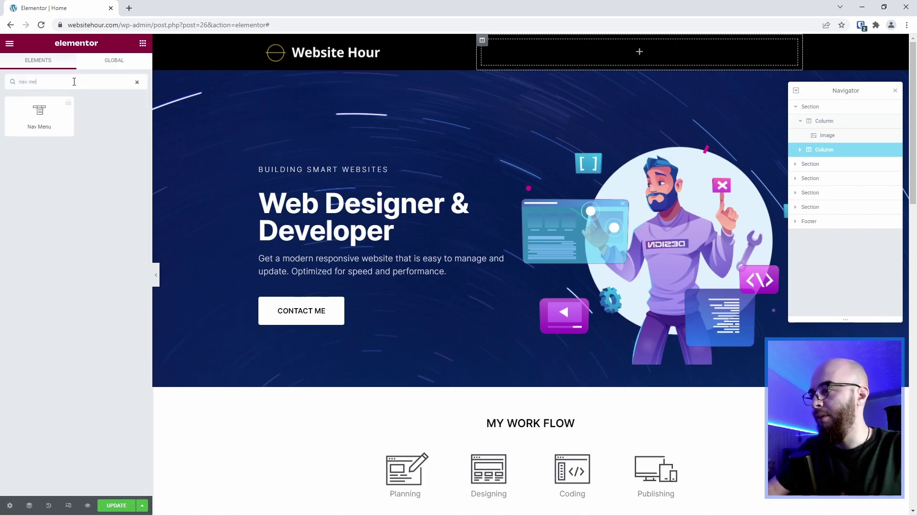
left_click(43, 122)
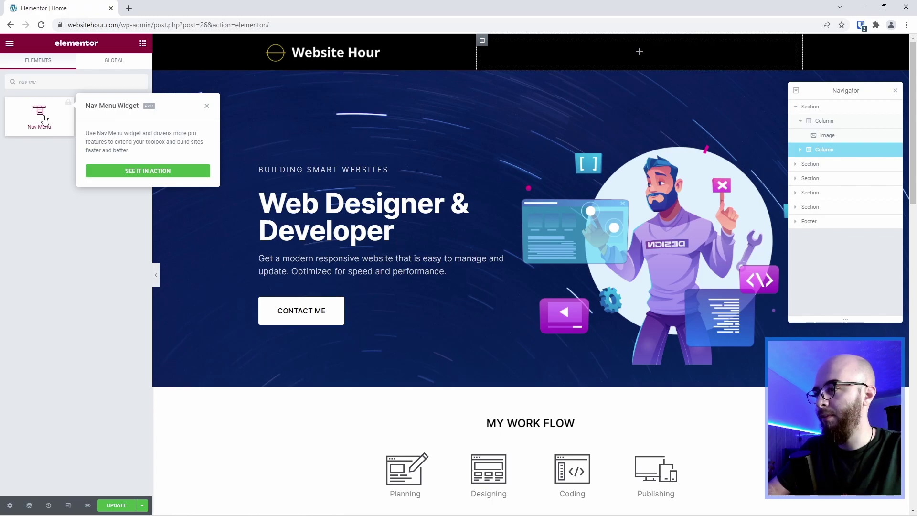
triple_click(43, 80)
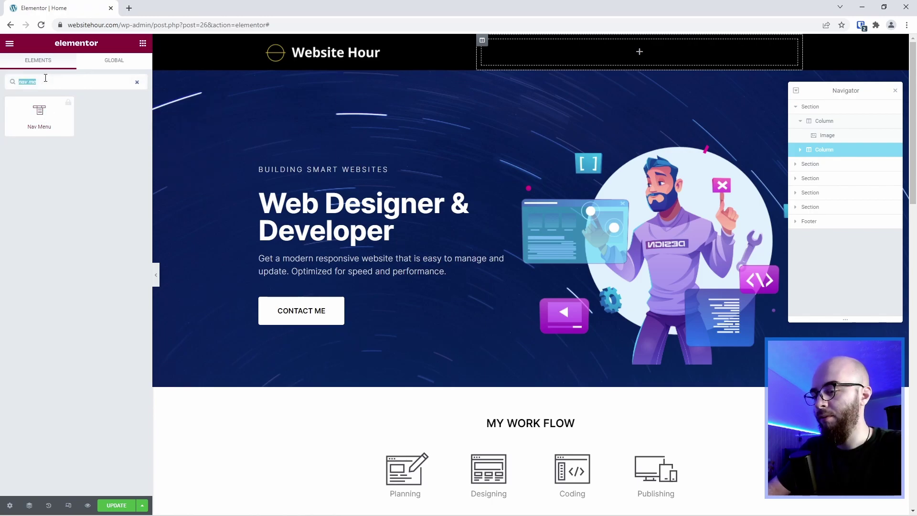
type("icon li")
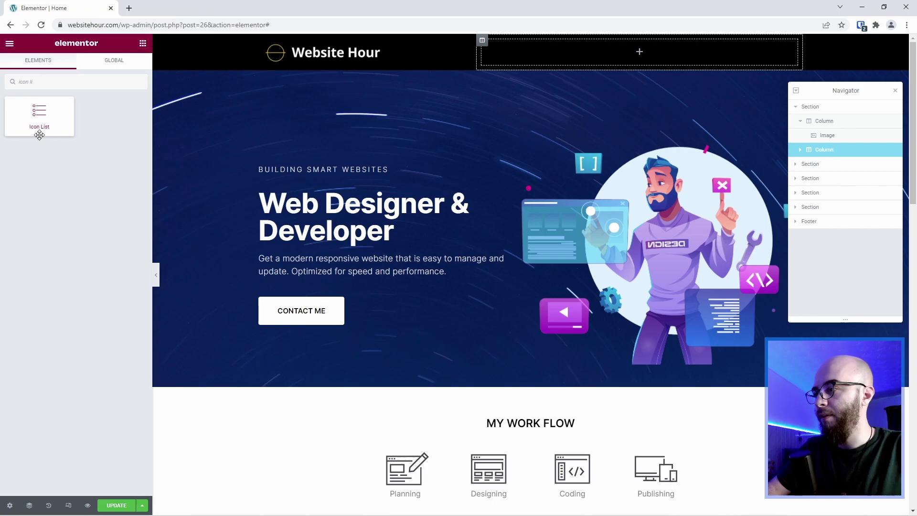
mouse_move(38, 120)
left_mouse_down()
mouse_move(239, 110)
mouse_move(572, 55)
left_mouse_up()
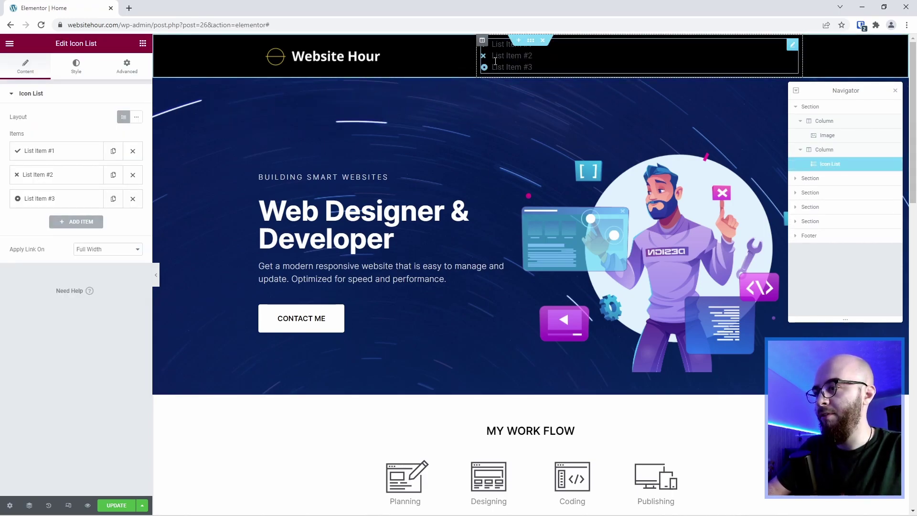
- Make the icon list inline, centre-aligned, with white text
left_click(138, 119)
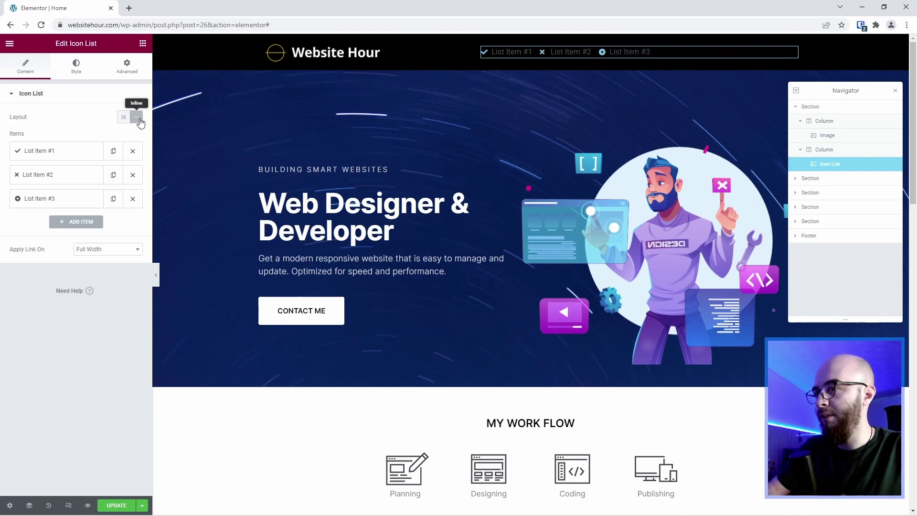
left_click(75, 66)
left_click(125, 149)
left_click(76, 224)
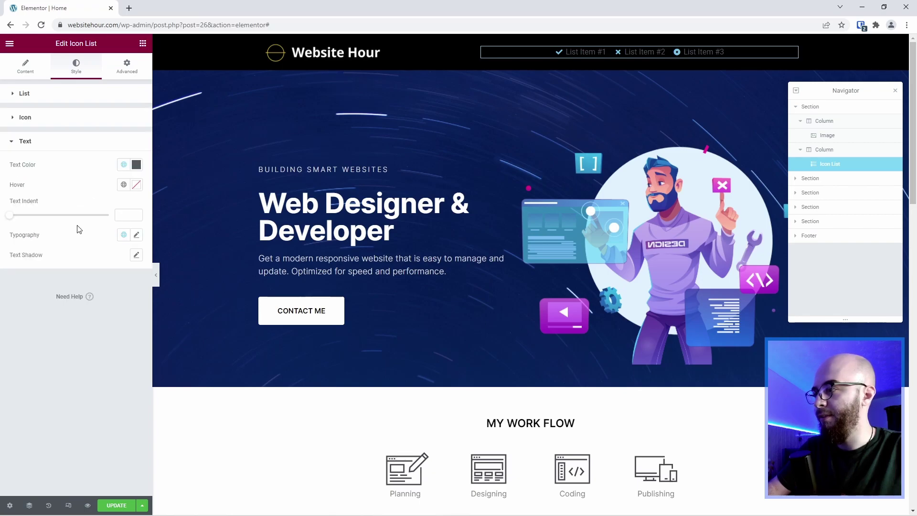
left_click(136, 165)
left_click(27, 200)
left_click(108, 241)
- Set the list typography to the Inter font with a bolder weight
left_click(137, 236)
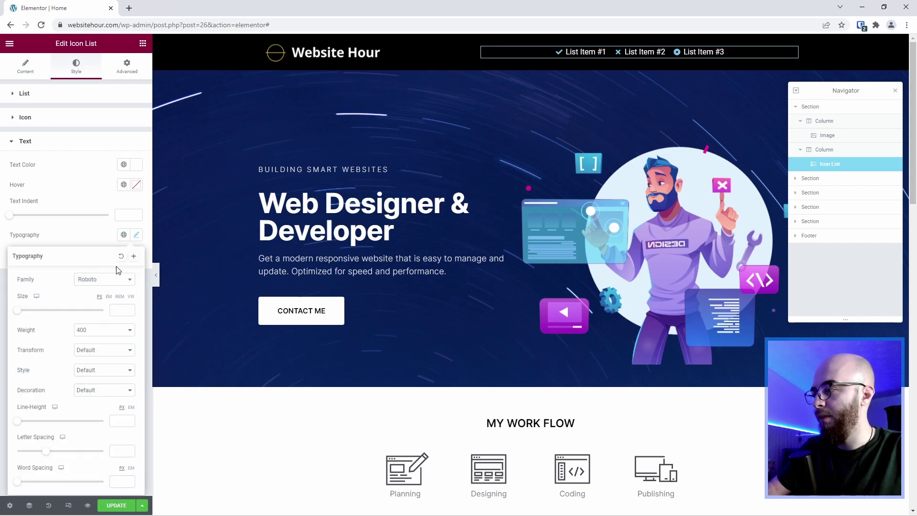
left_click(105, 280)
type("in")
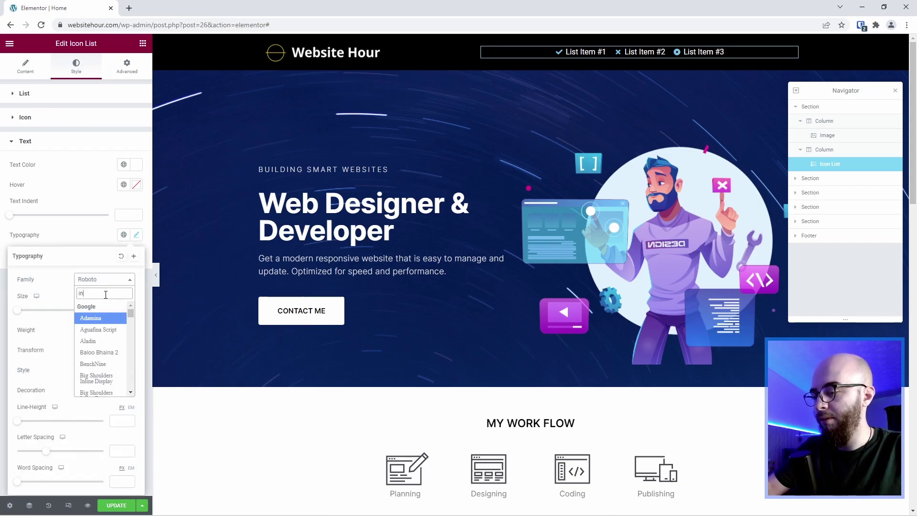
type("te")
left_click(103, 324)
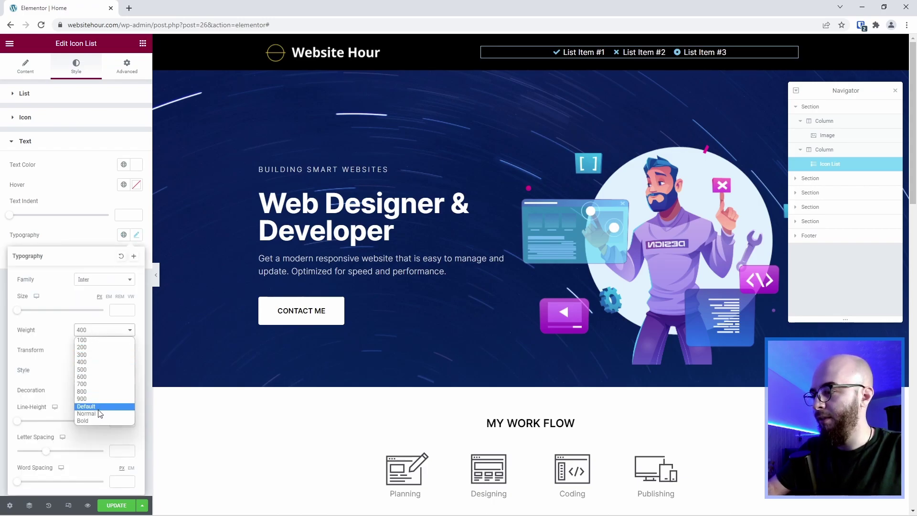
left_click(97, 419)
left_click(66, 179)
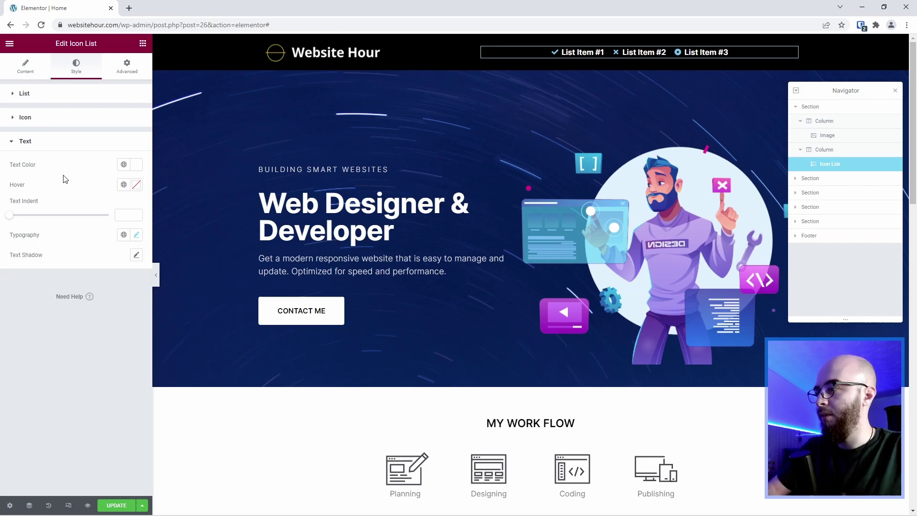
- Delete items 2 and 3, and make item 1 an icon-free 'Home' linking to #
left_click(25, 66)
left_click(132, 175)
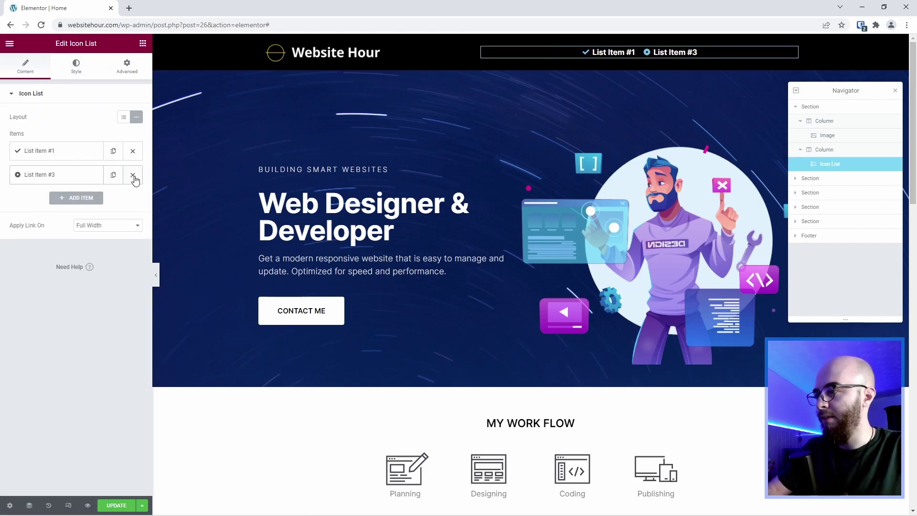
left_click(37, 149)
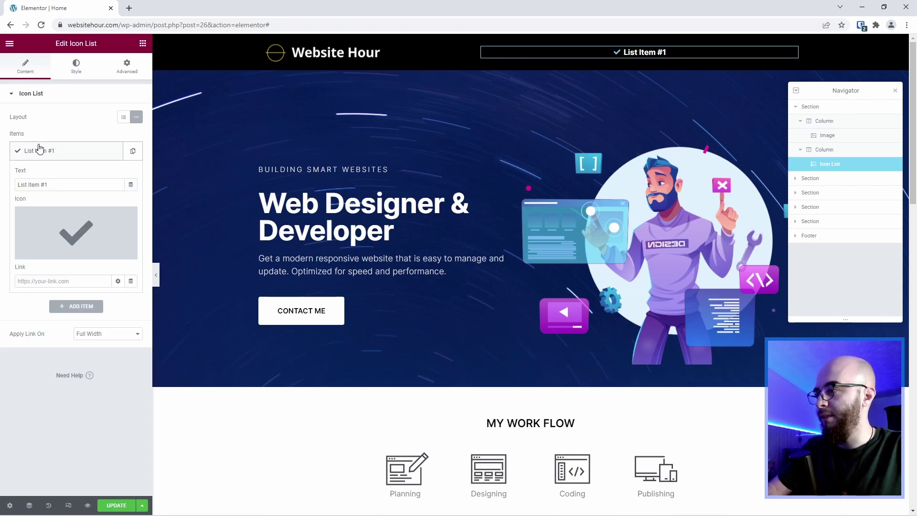
left_click(128, 217)
triple_click(66, 183)
type("Home")
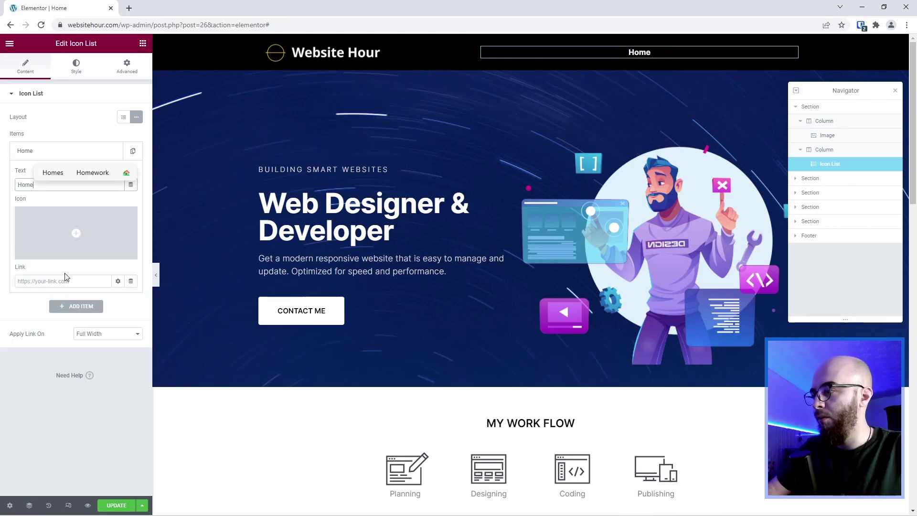
left_click(65, 281)
type("#")
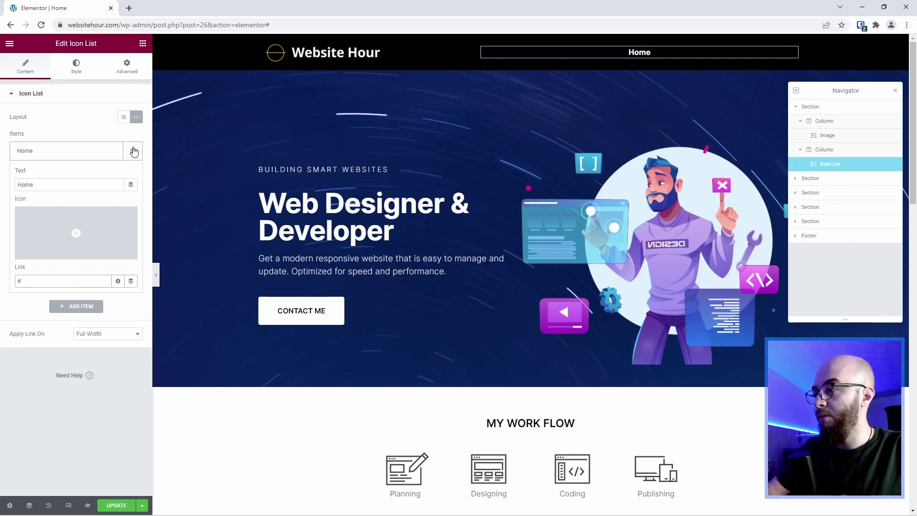
- Duplicate the Home item into 'Services' and 'Team' items
left_click(133, 151)
left_click(54, 208)
double_click(54, 207)
type("Services")
left_click(113, 175)
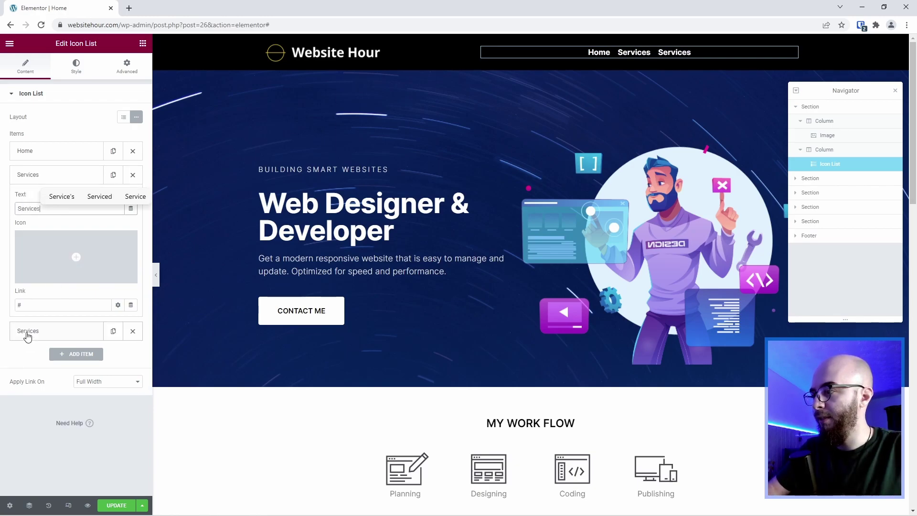
left_click(28, 336)
double_click(54, 233)
type("Team")
- Add 'About' and 'Contact' items, then preview the header at tablet width
left_click(113, 199)
double_click(61, 256)
type("About")
left_click(113, 223)
left_click(49, 380)
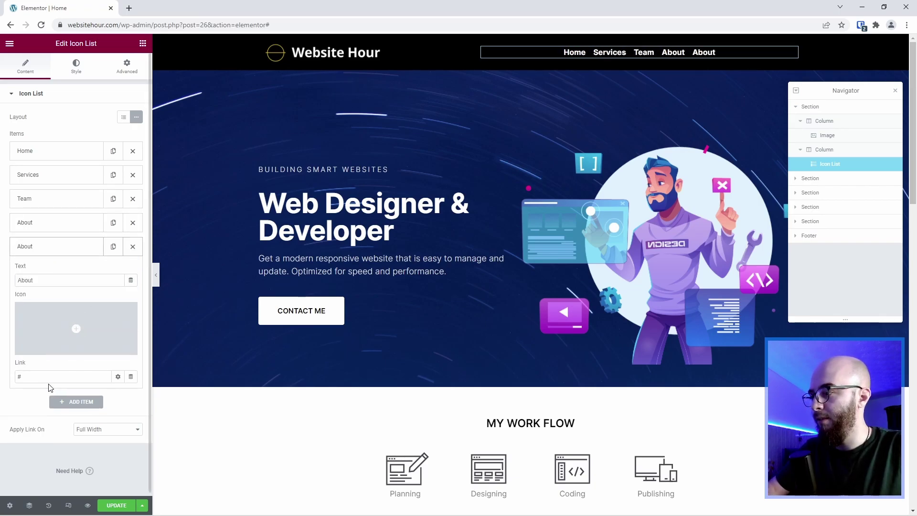
double_click(65, 279)
type("Contact")
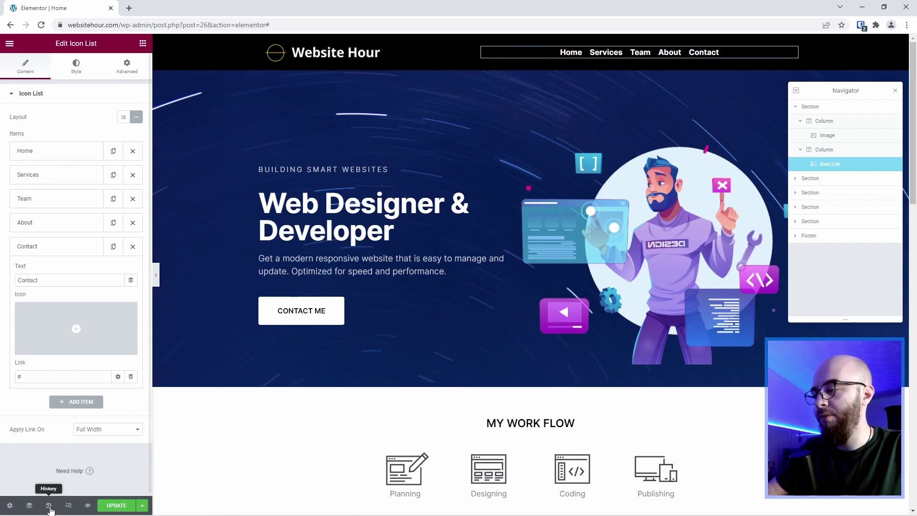
left_click(69, 506)
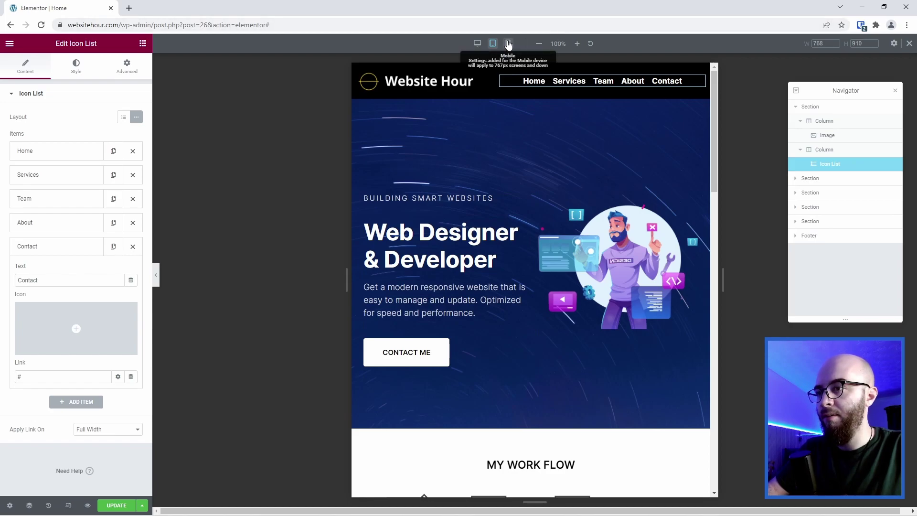
- In mobile view, centre the Website Hour logo
left_click(508, 44)
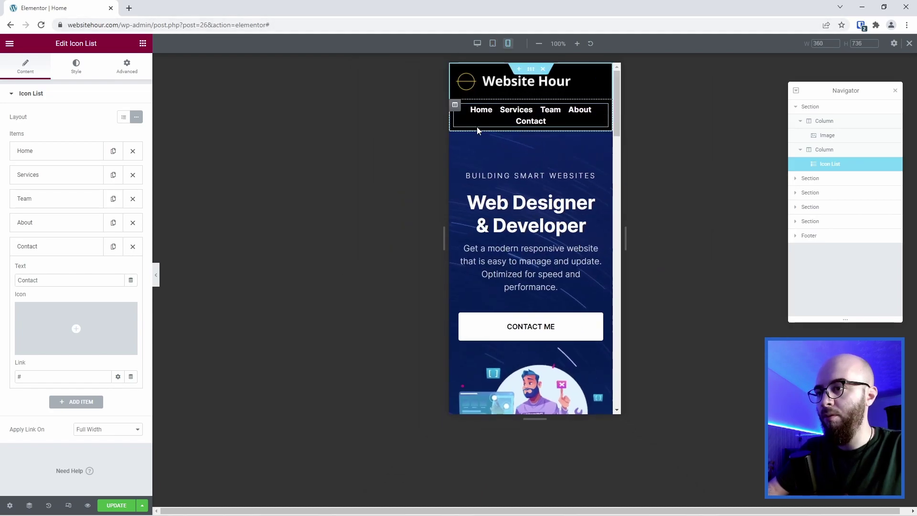
left_click(524, 84)
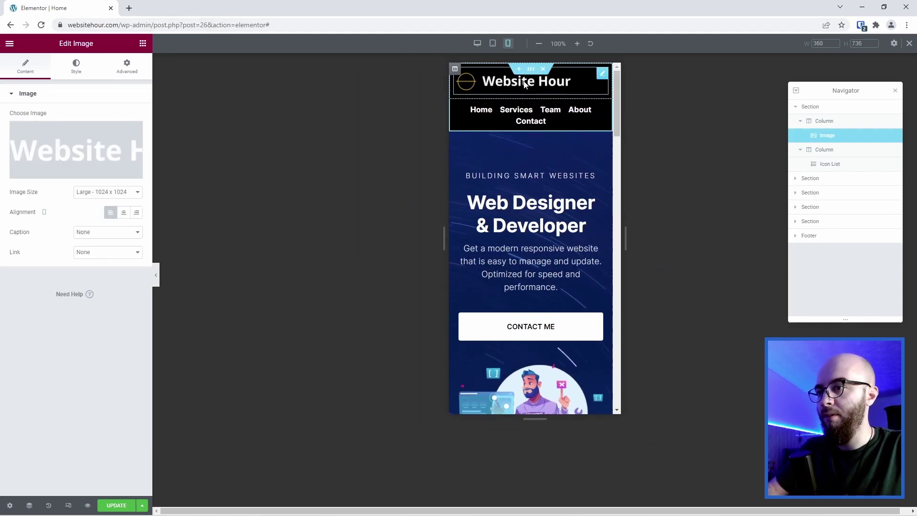
left_click(123, 212)
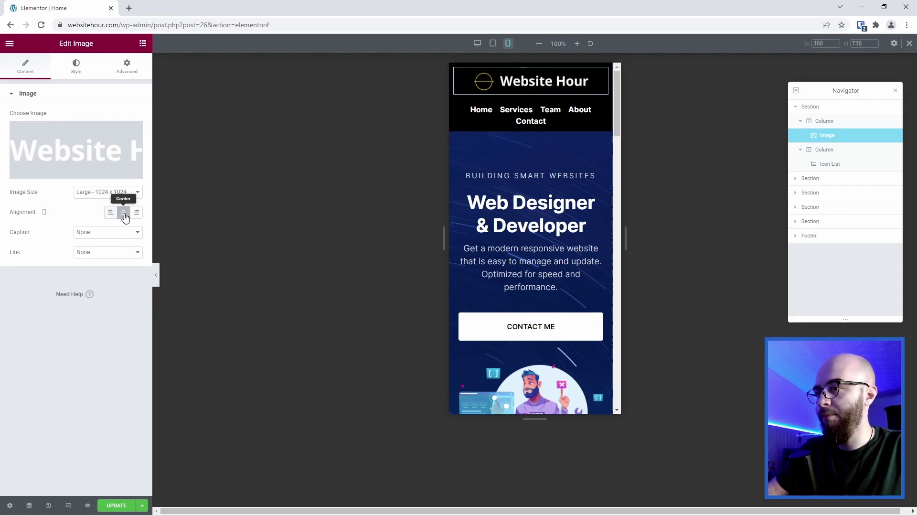
- Lower the menu's Space Between to 10 so five links fit one line
left_click(503, 120)
left_click(76, 67)
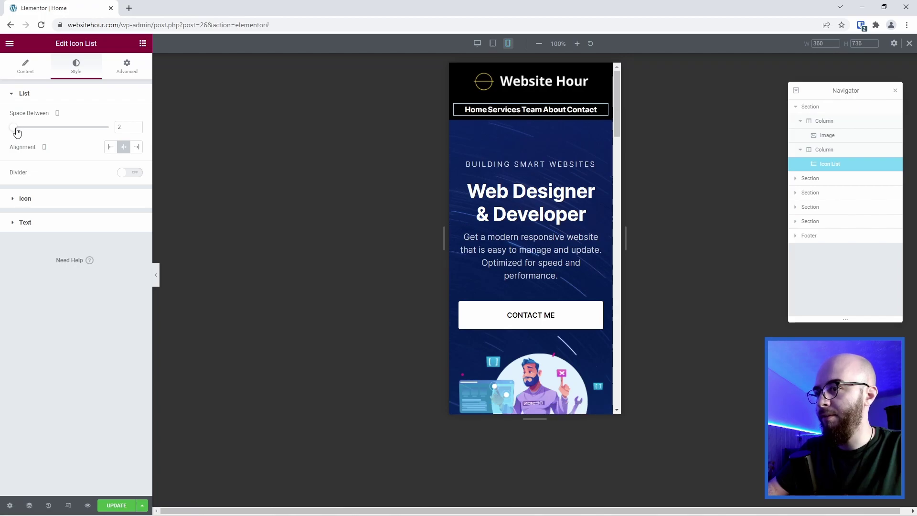
left_click_drag(13, 133, 29, 127)
mouse_move(445, 237)
left_mouse_down()
mouse_move(285, 223)
mouse_move(430, 225)
left_mouse_up()
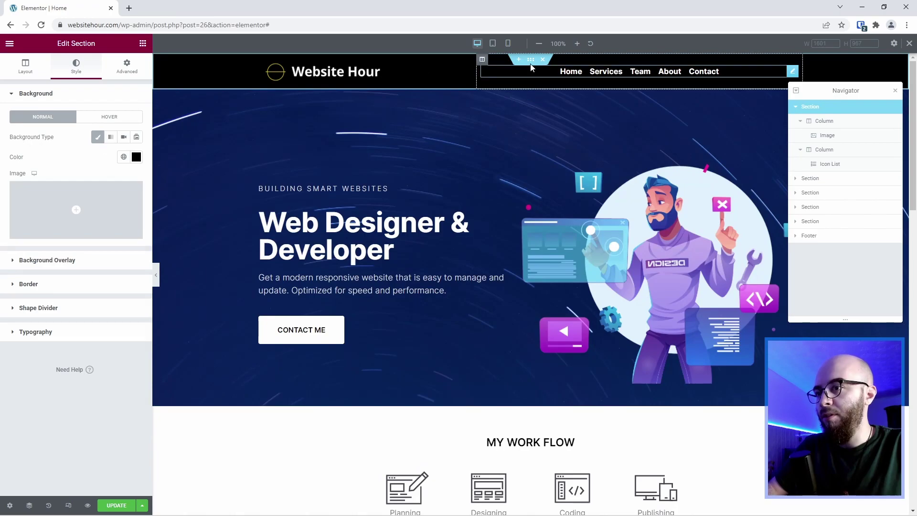
- Duplicate the black header section from its right-click menu
scroll(521, 144, "down", 4)
scroll(510, 154, "up", 4)
scroll(526, 152, "down", 3)
scroll(537, 163, "up", 3)
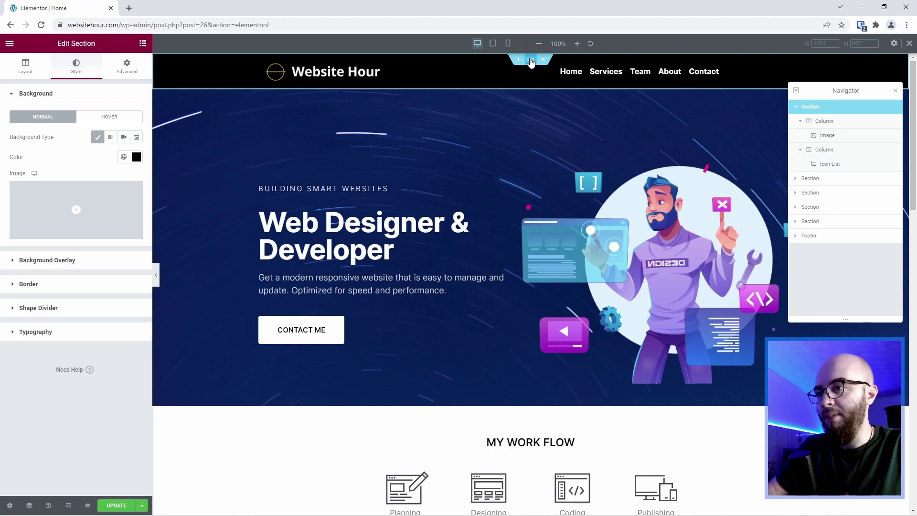
right_click(530, 61)
left_click(542, 83)
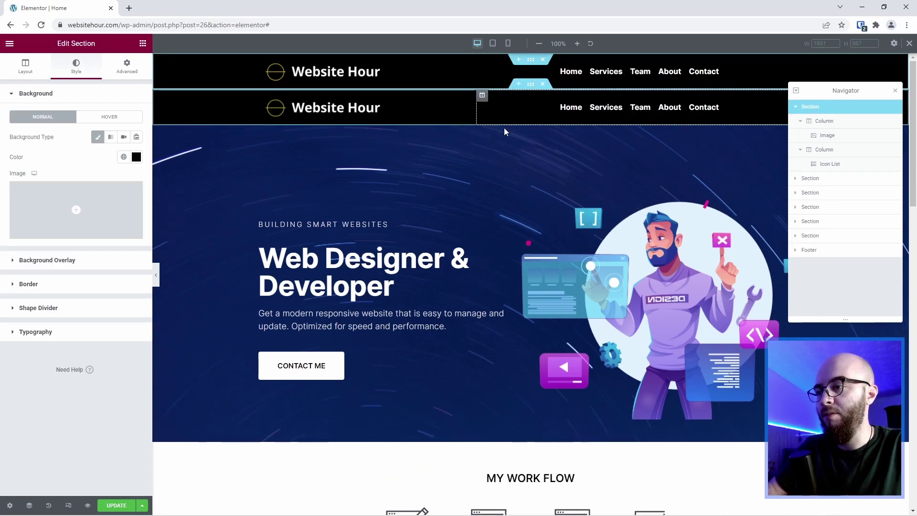
scroll(501, 177, "down", 3)
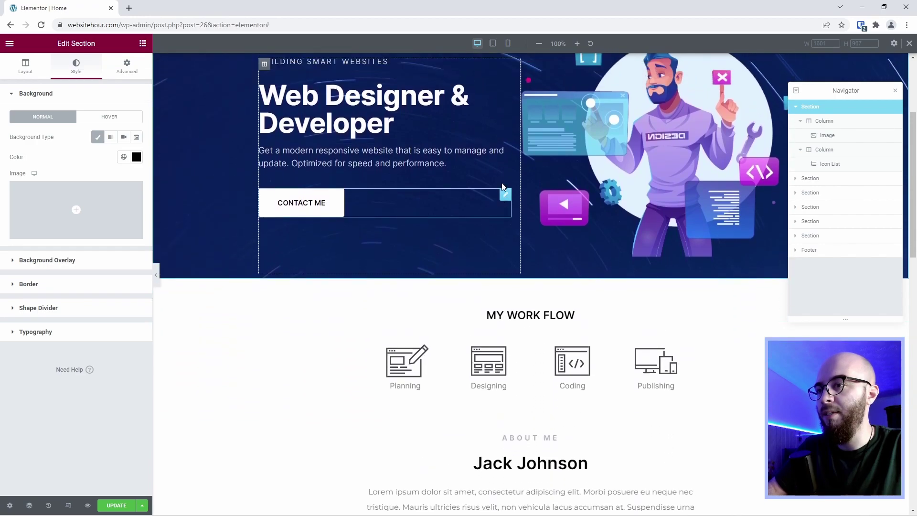
scroll(502, 187, "up", 3)
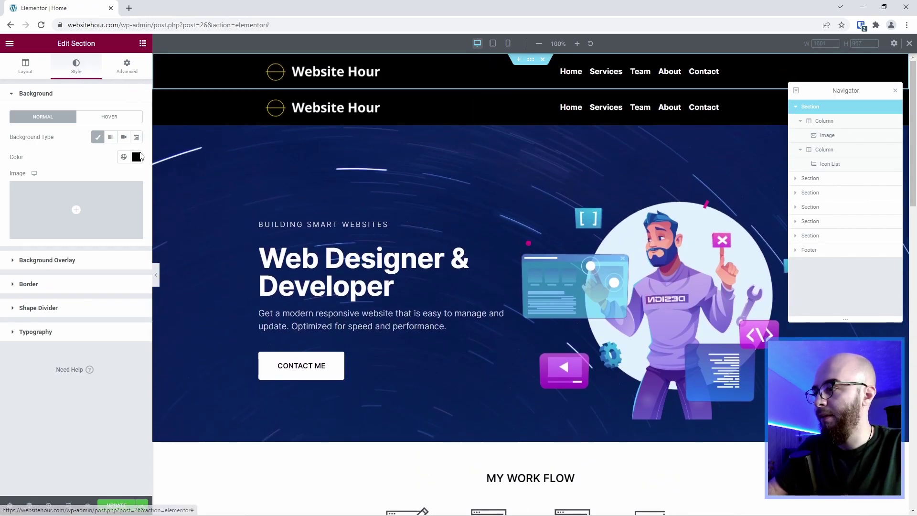
- Give the top header a white background and swap in the dark logo
left_click(136, 164)
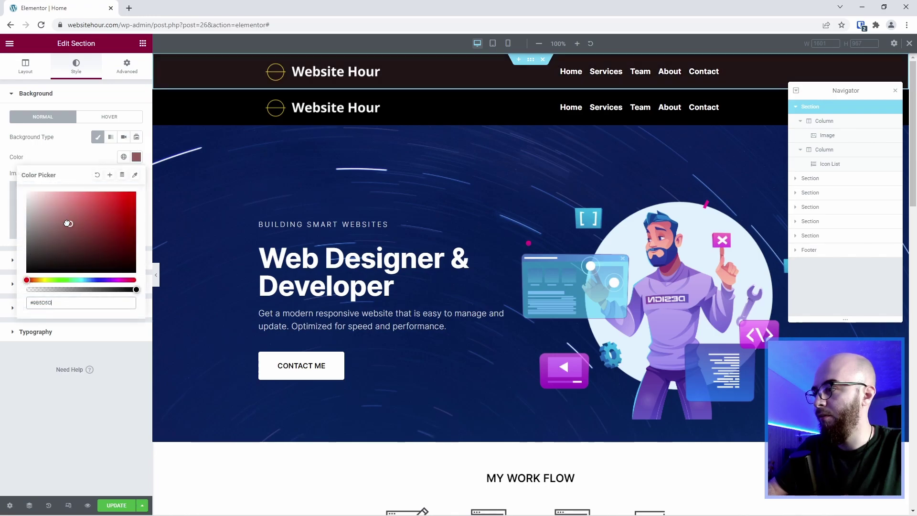
left_click_drag(67, 220, 28, 191)
left_click(225, 81)
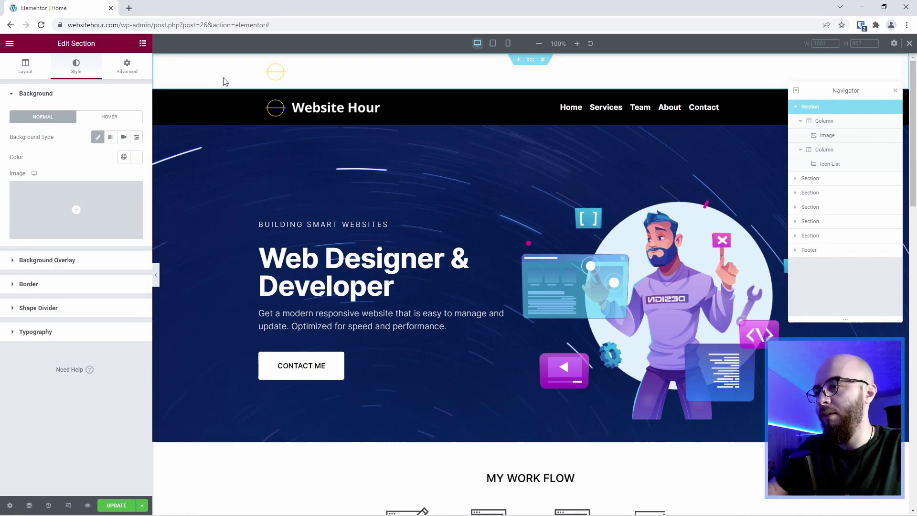
left_click(311, 71)
left_click(81, 143)
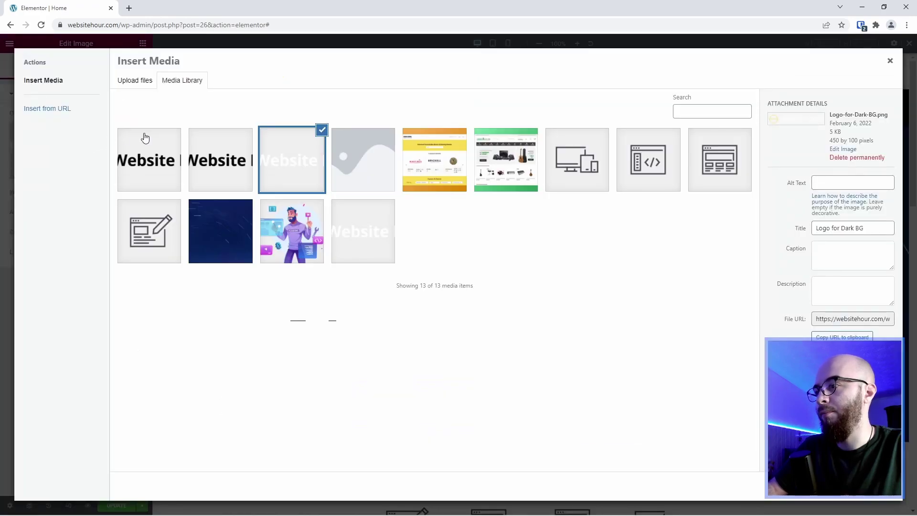
left_click(869, 485)
- Set the white header's menu text color to black
left_click(652, 73)
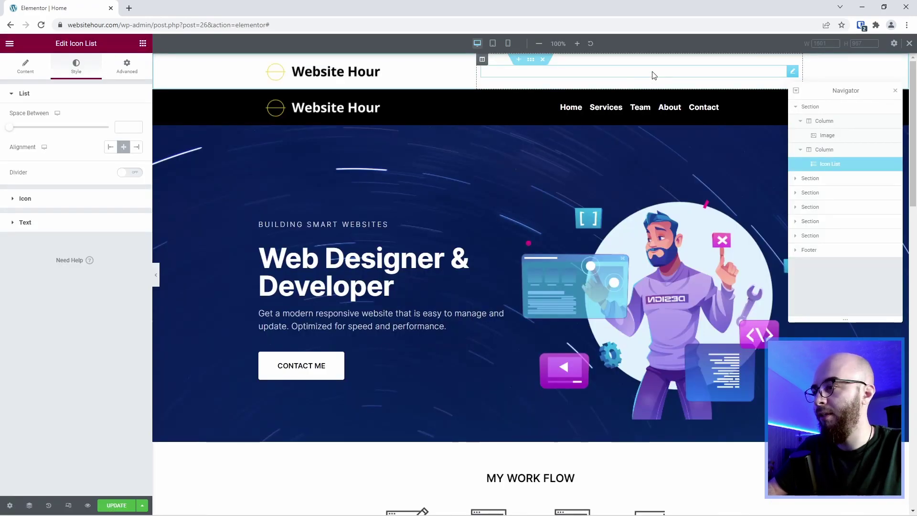
left_click(63, 231)
left_click(136, 164)
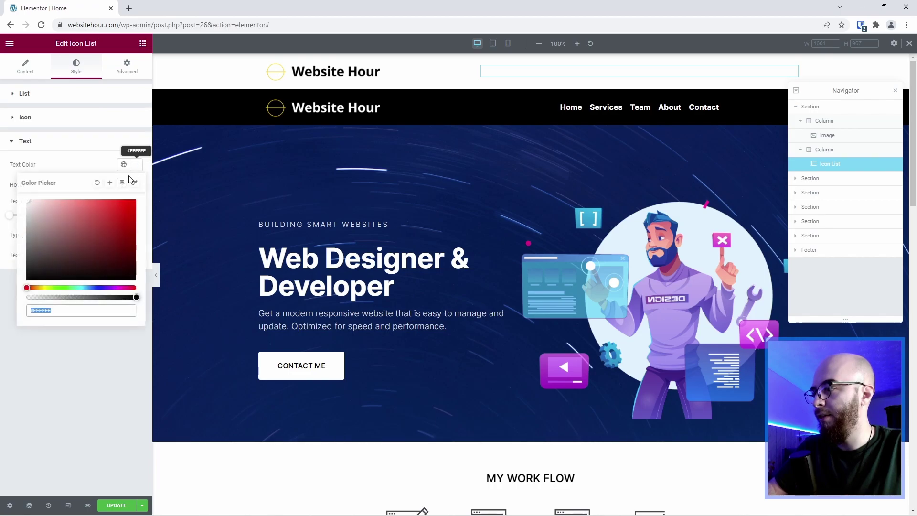
left_click(29, 278)
left_click(16, 347)
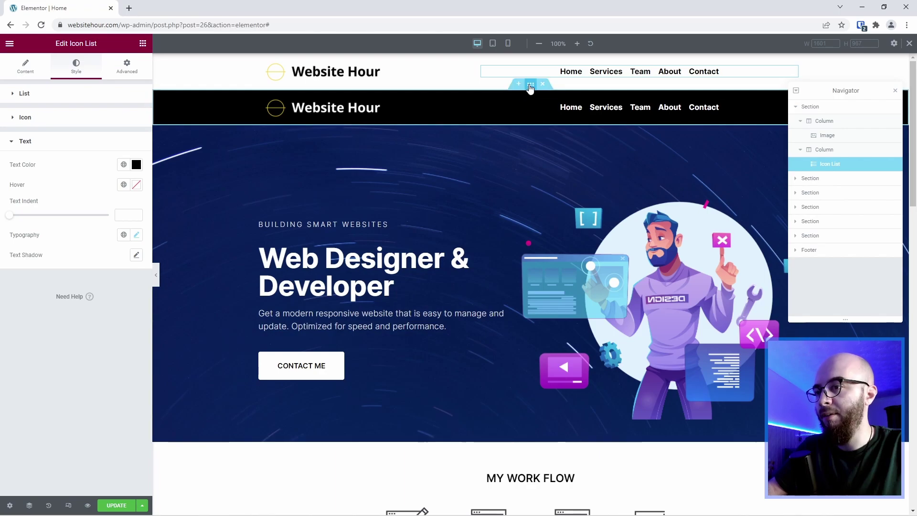
- Enter 'headerSection hiddenHeader' as the white header section's CSS classes, not the dark header's
left_click(530, 85)
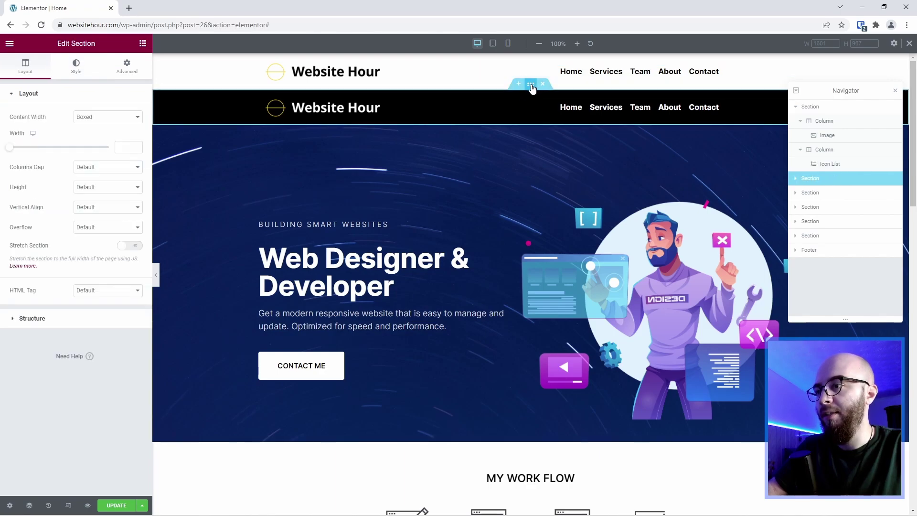
left_click(530, 60)
scroll(526, 90, "down", 4)
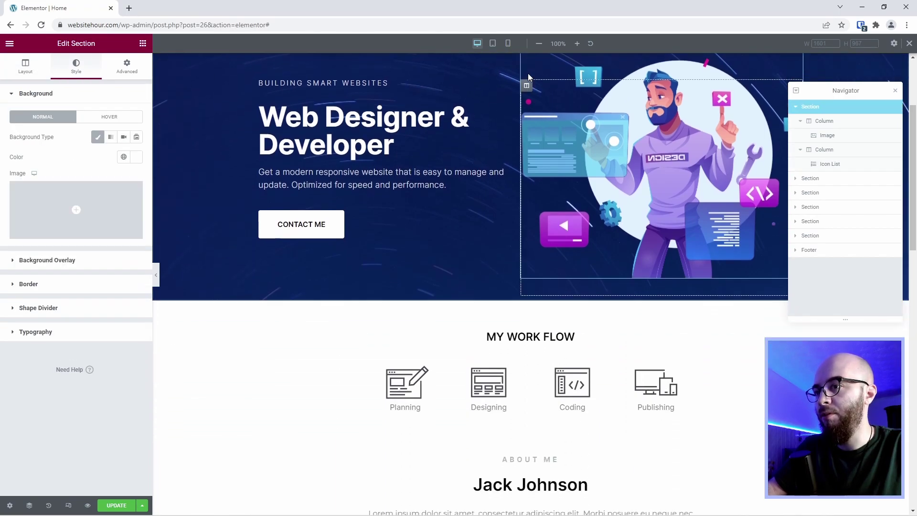
scroll(493, 184, "up", 4)
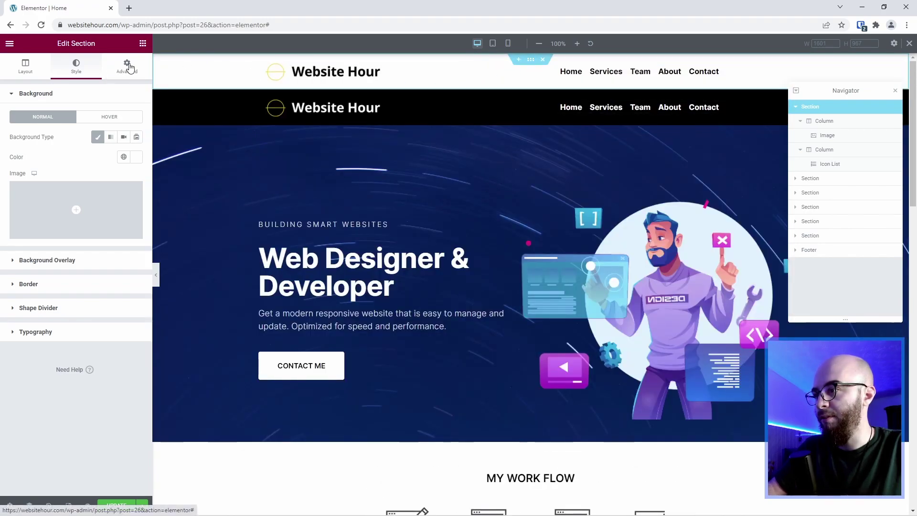
left_click(116, 72)
left_click(89, 232)
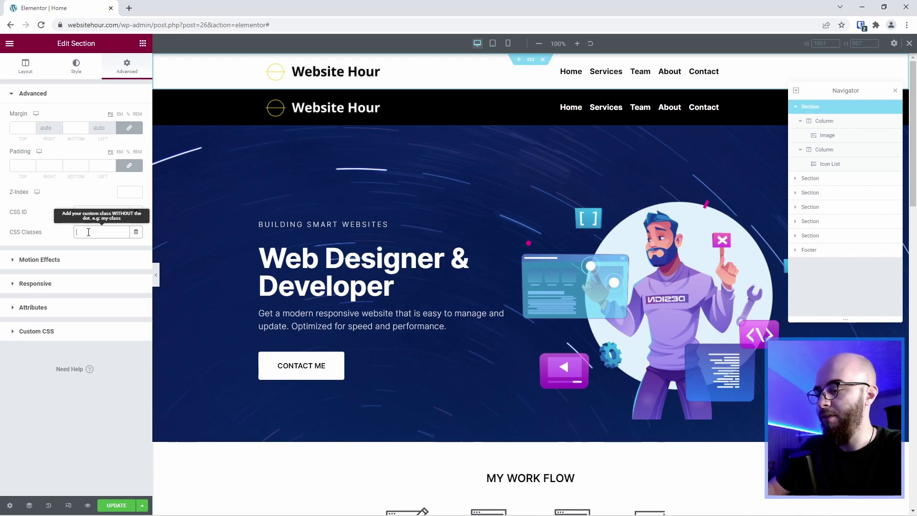
type("headerSection")
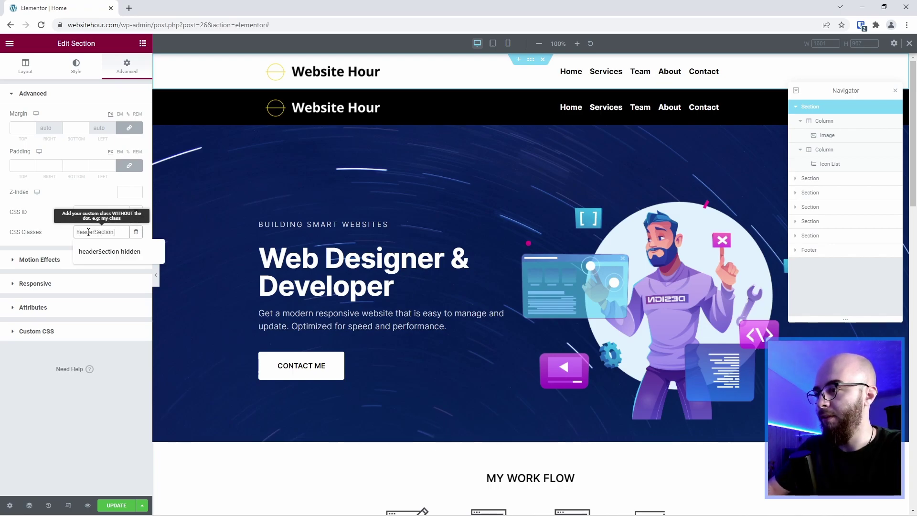
type(" hiddenHeader")
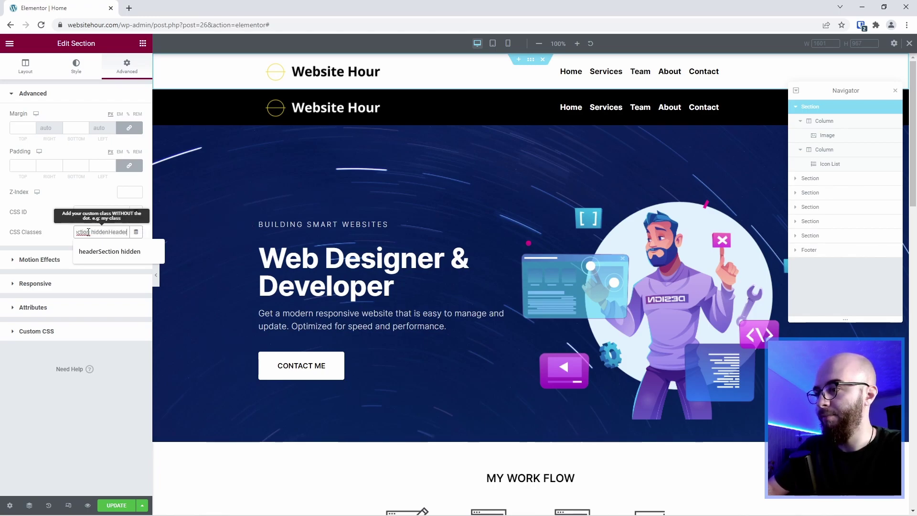
left_click(114, 228)
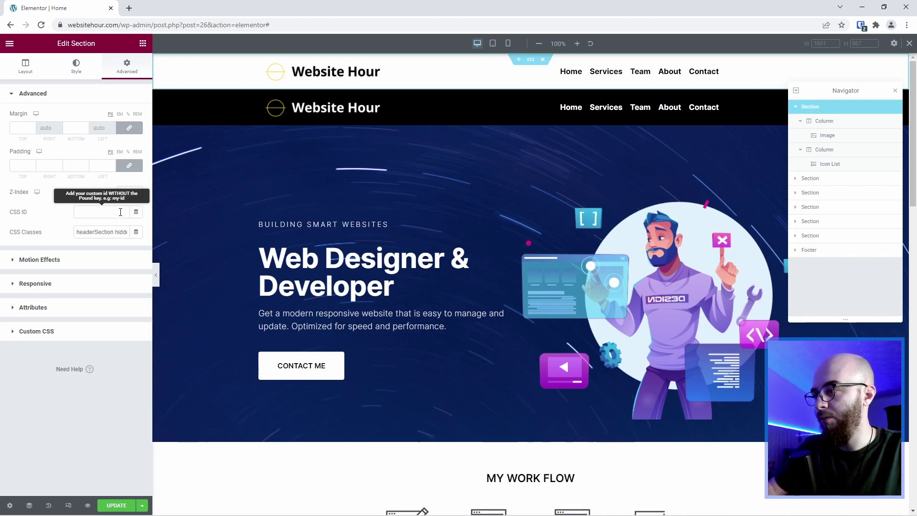
- Place an HTML widget in the hero and check its code's hiddenHeader style rule
left_click(143, 43)
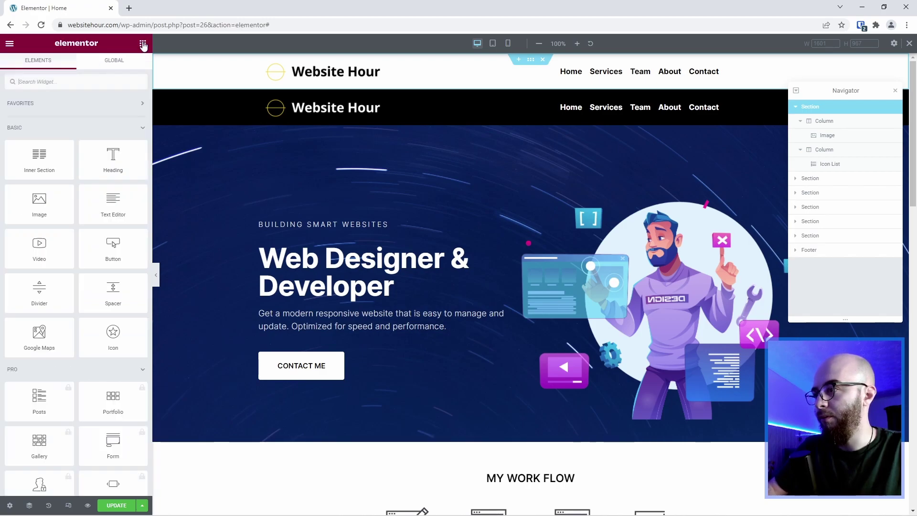
left_click(111, 81)
type("html")
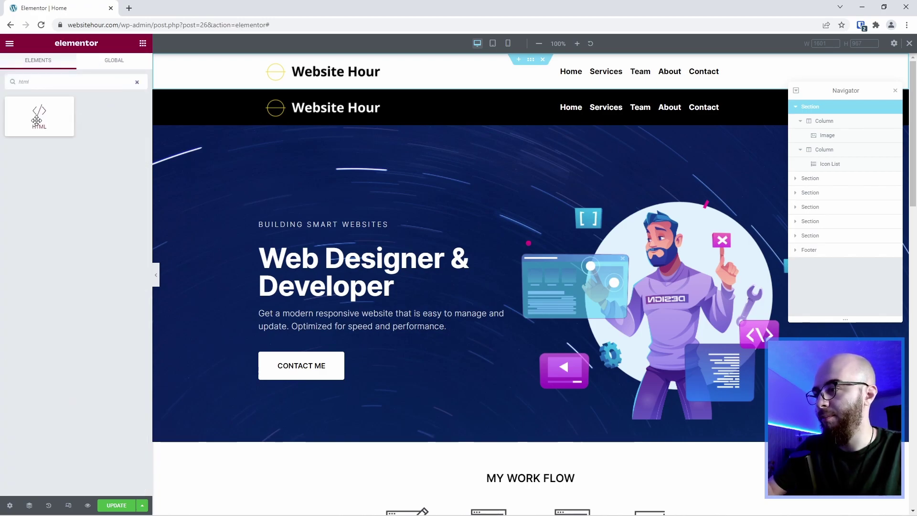
mouse_move(32, 121)
left_mouse_down()
mouse_move(316, 244)
mouse_move(352, 245)
left_mouse_up()
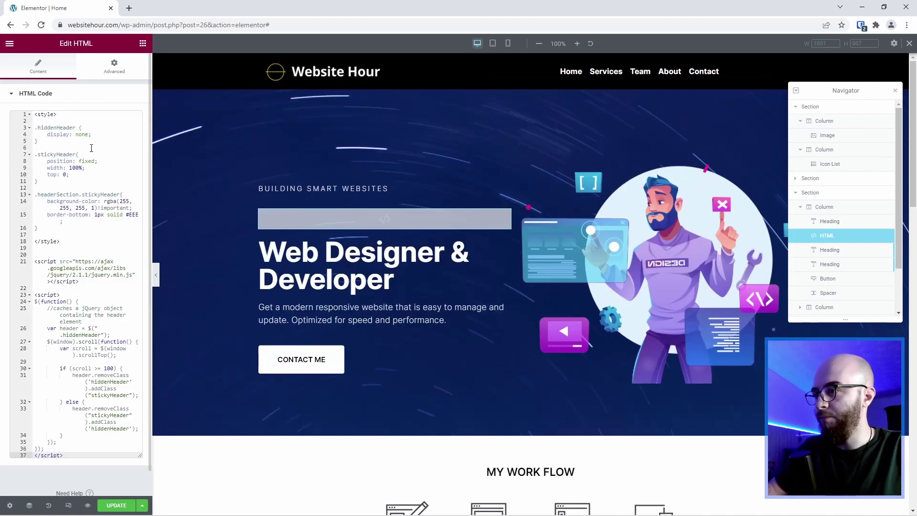
left_click(116, 148)
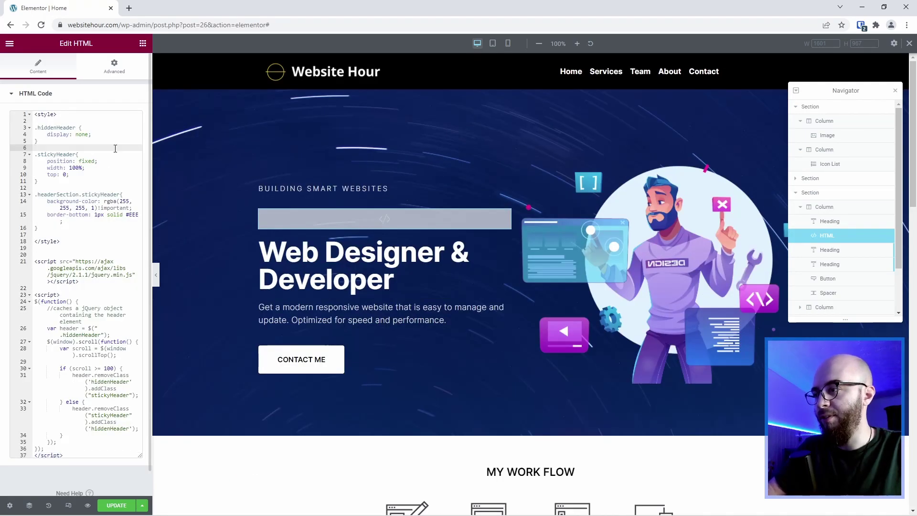
double_click(53, 128)
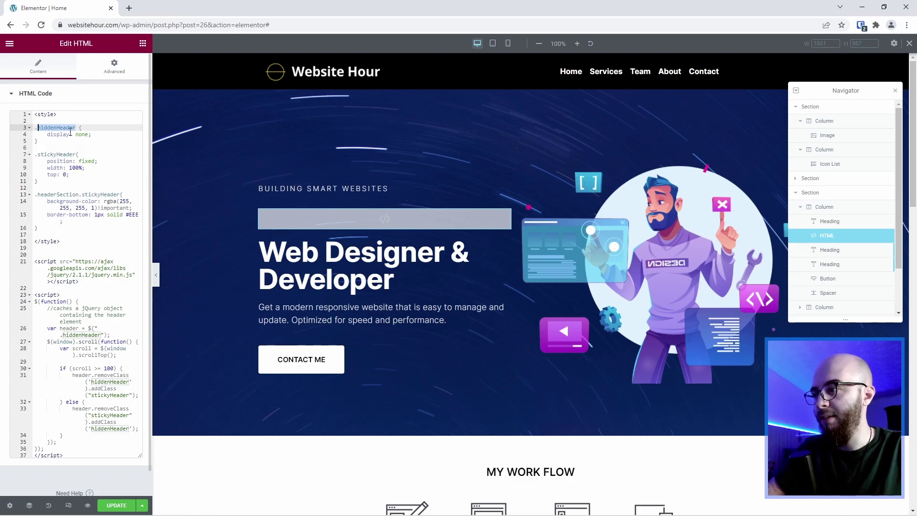
- Review the script's 100-pixel scroll threshold, then reselect the hidden white header section
left_click(88, 302)
double_click(58, 302)
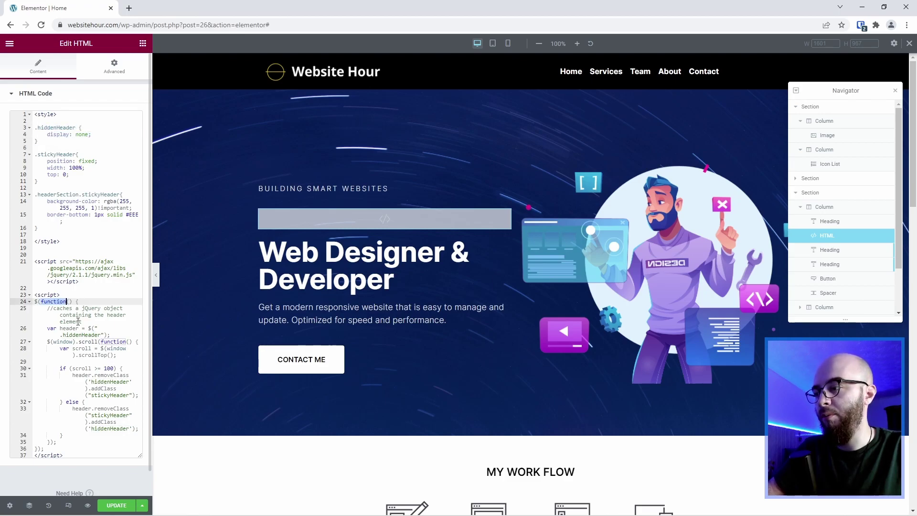
left_click(108, 369)
mouse_move(510, 62)
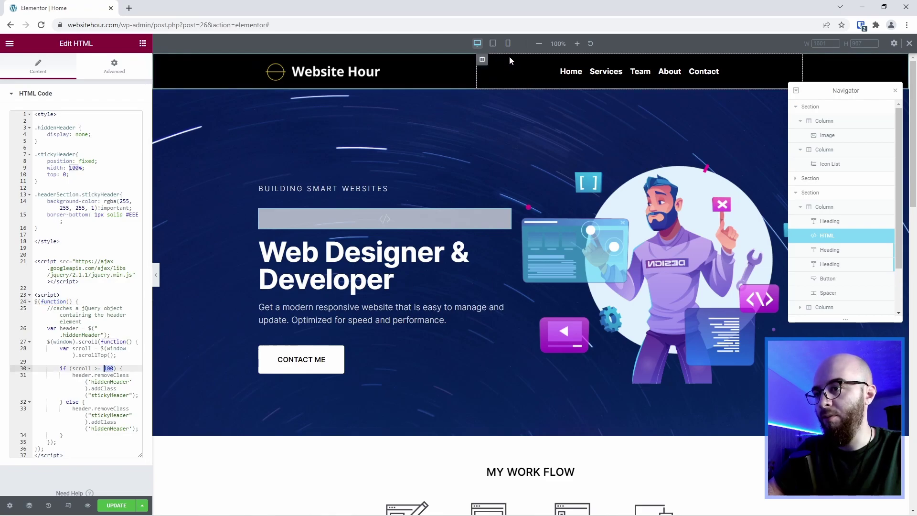
scroll(477, 160, "down", 2)
scroll(471, 174, "down", 5)
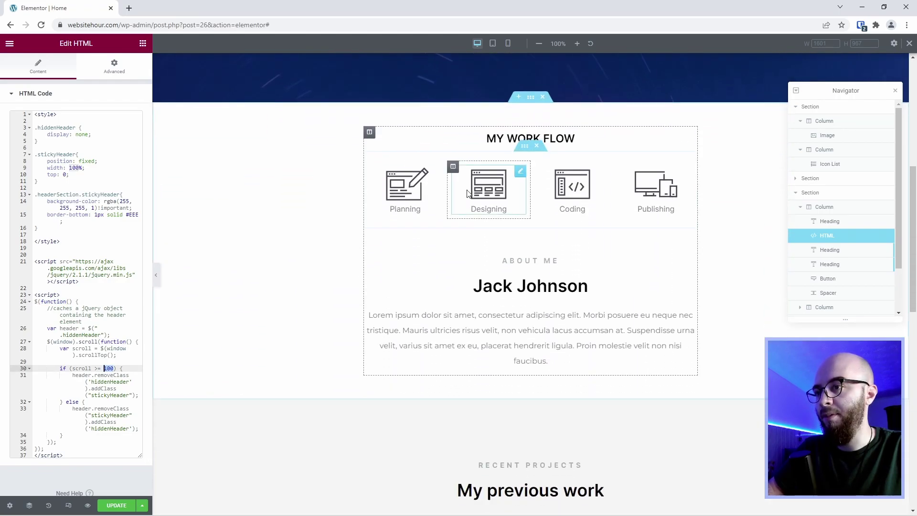
scroll(419, 148, "up", 7)
left_click(812, 107)
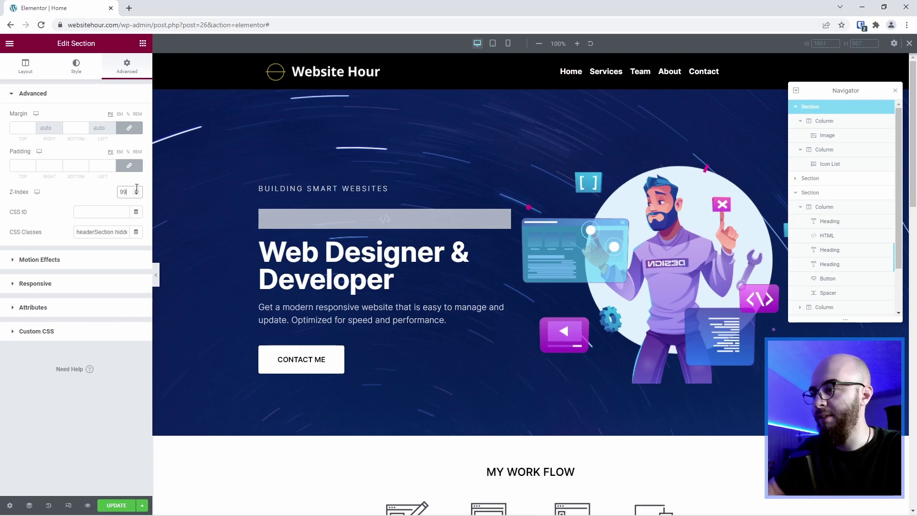
- Enter 999 as the white header's z-index and scroll to confirm it sticks
type("9")
scroll(204, 224, "down", 2)
scroll(205, 229, "down", 4)
scroll(205, 248, "up", 5)
scroll(207, 271, "up", 2)
scroll(198, 270, "down", 3)
scroll(198, 271, "down", 6)
scroll(196, 274, "up", 4)
scroll(195, 287, "up", 5)
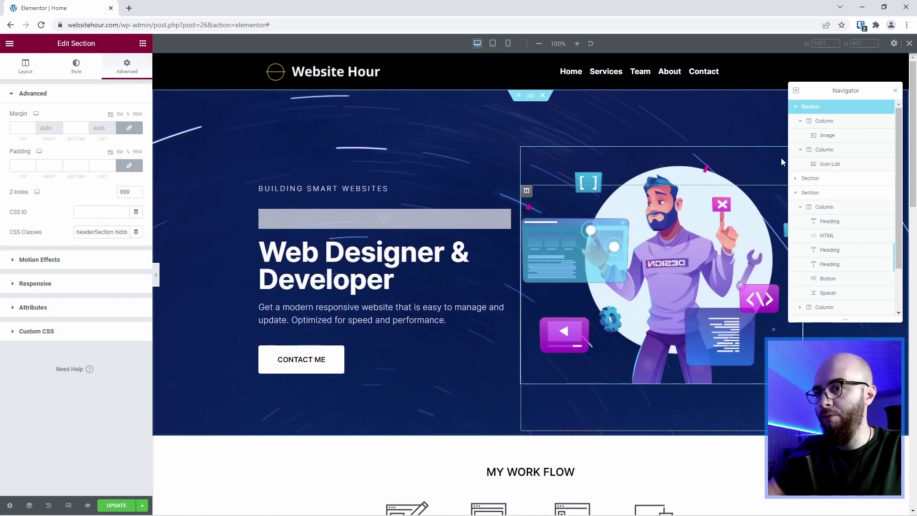
- Paste a blue hex colour as the dark Website Hour header's background
left_click(812, 178)
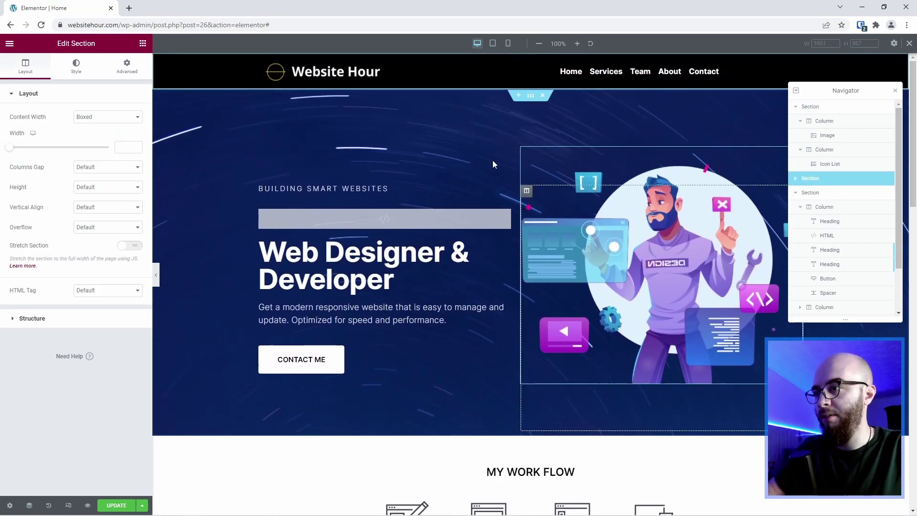
left_click(78, 67)
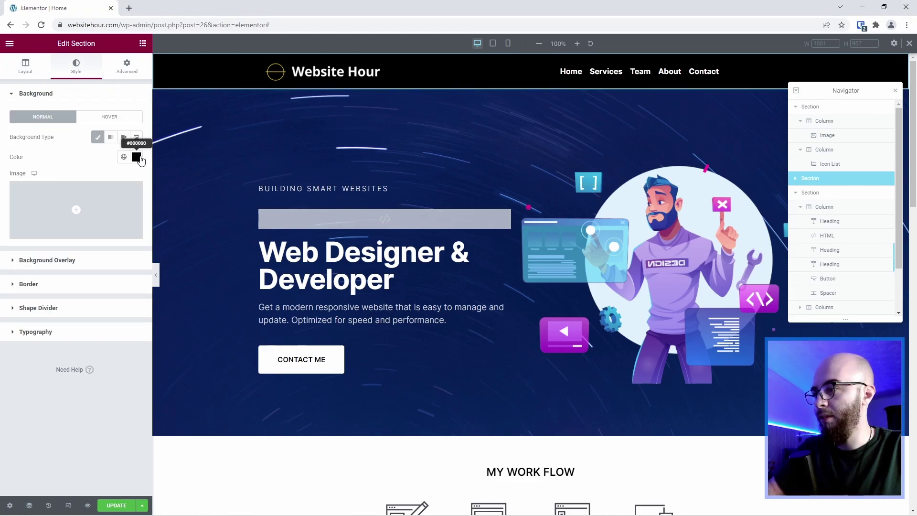
left_click(136, 156)
key("ctrl+v")
left_click(92, 323)
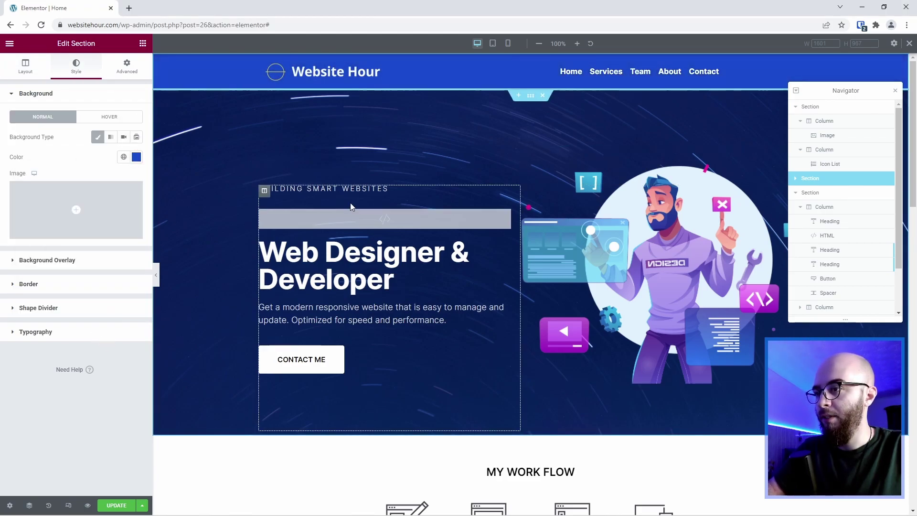
scroll(359, 214, "down", 5)
scroll(358, 214, "down", 4)
scroll(356, 215, "up", 5)
scroll(354, 219, "up", 4)
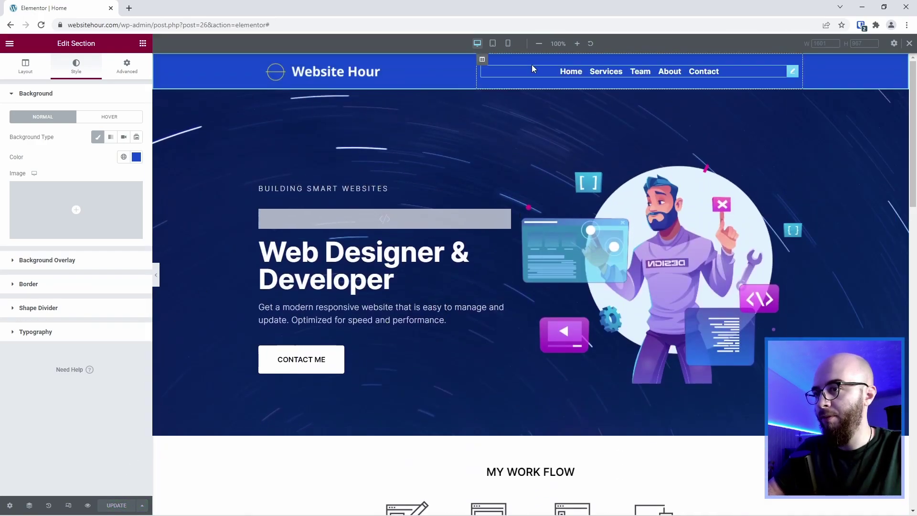
- Preview the blue header at tablet width, then at mobile width
left_click(493, 43)
mouse_move(714, 103)
left_mouse_down()
mouse_move(717, 175)
mouse_move(714, 67)
left_mouse_up()
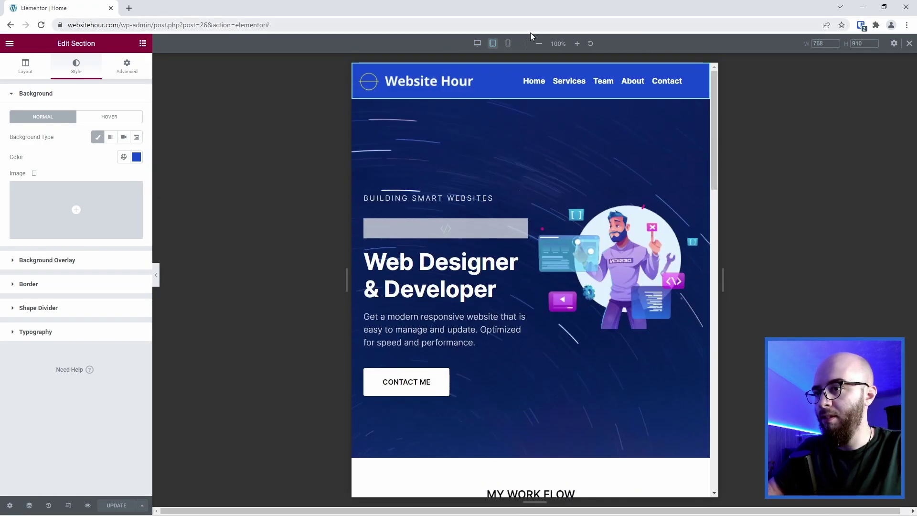
left_click(508, 43)
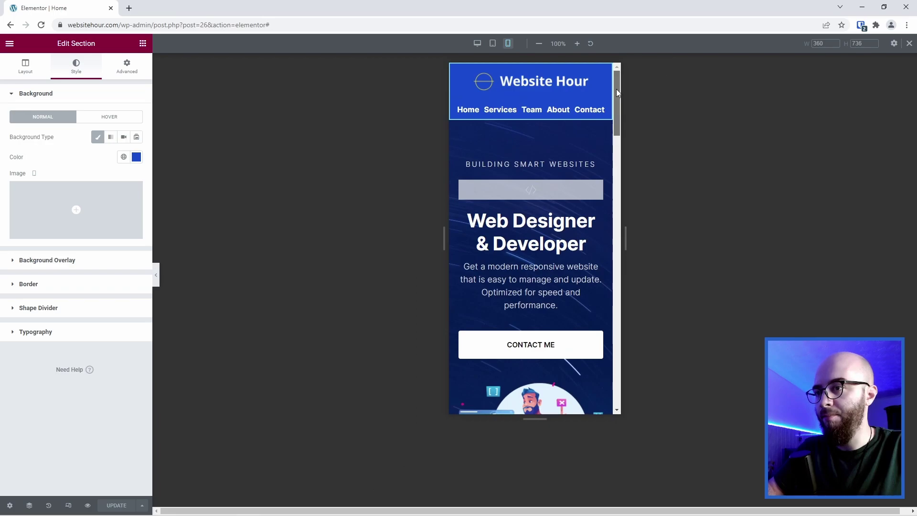
mouse_move(618, 93)
left_mouse_down()
mouse_move(622, 147)
mouse_move(618, 88)
left_mouse_up()
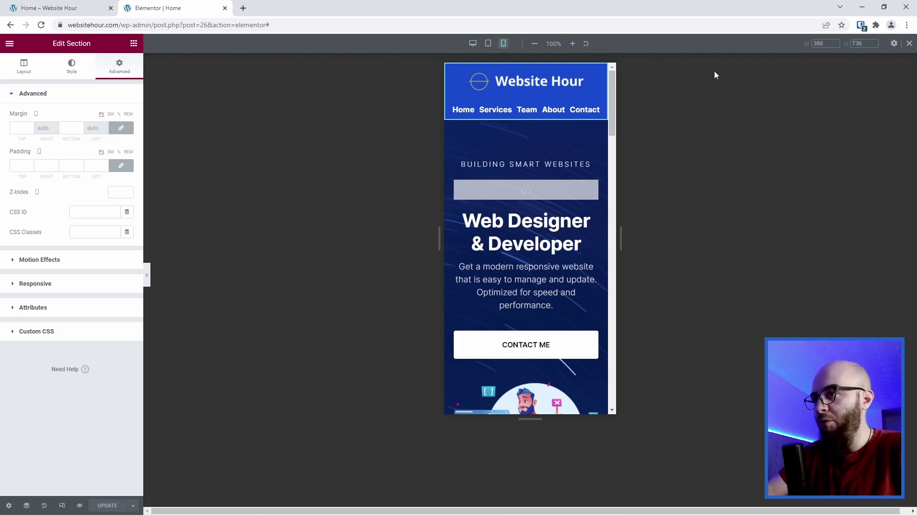
- Back in desktop view, give the header section an 80-pixel minimum height
left_click(474, 45)
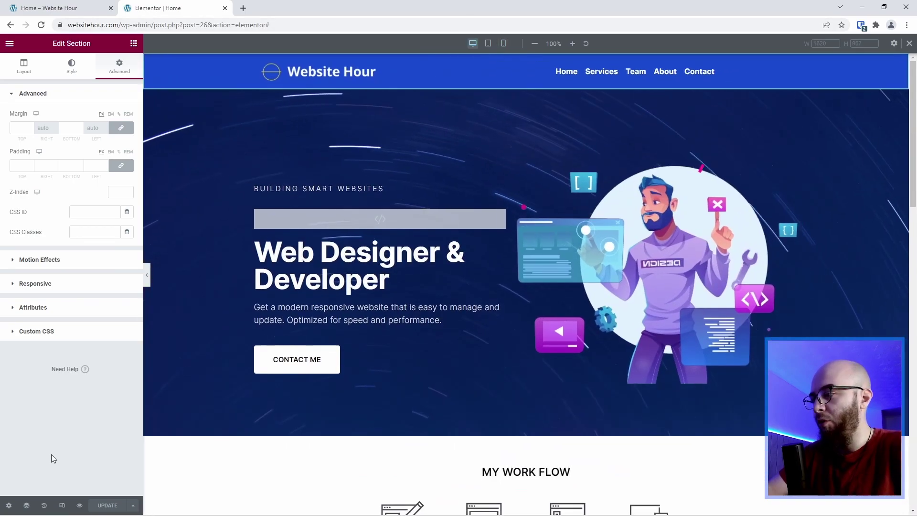
left_click(27, 505)
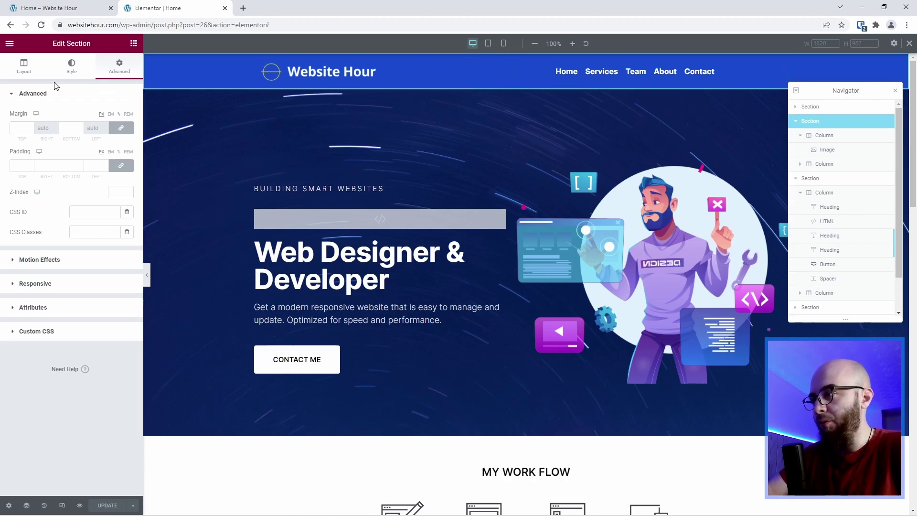
left_click(23, 71)
left_click(98, 187)
left_click(83, 209)
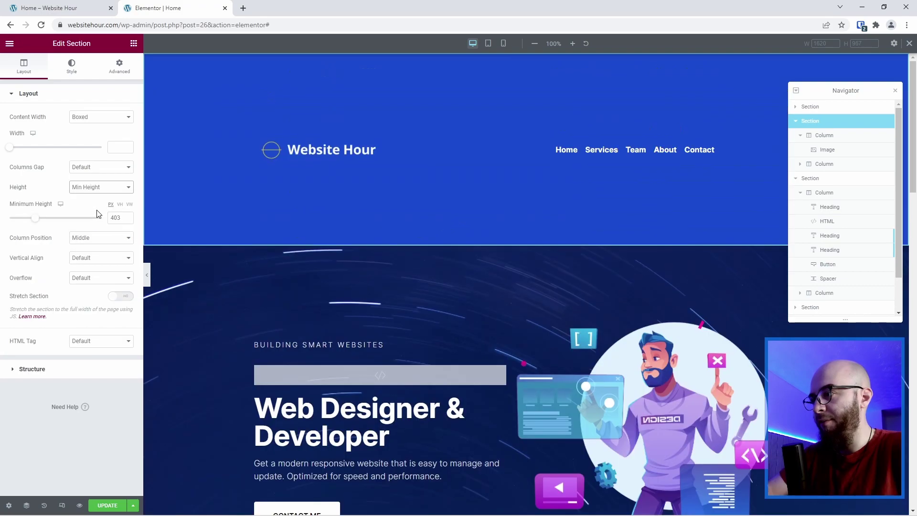
type("80")
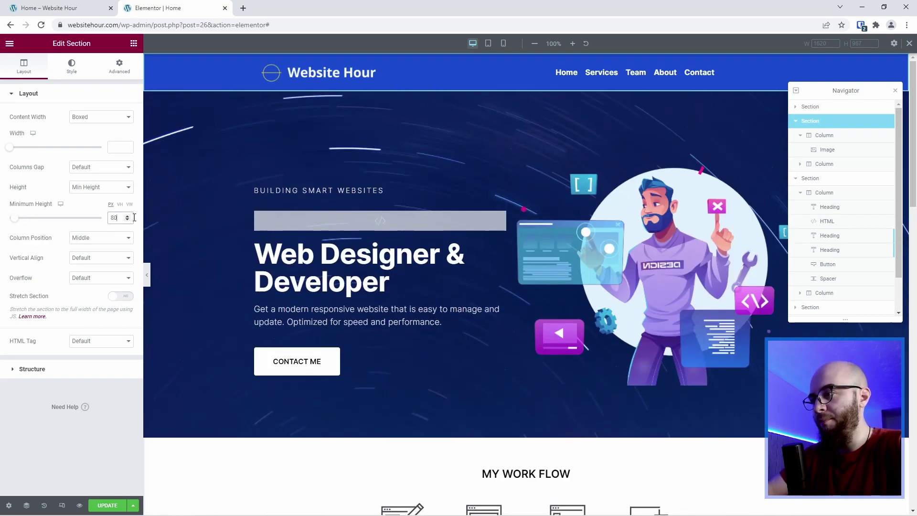
left_click(71, 72)
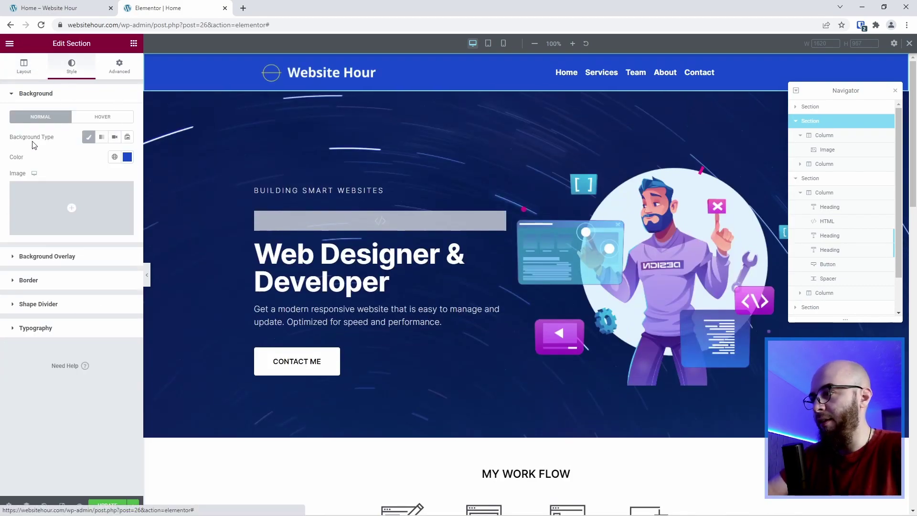
- Clear the header's blue background, then set an unlinked −80 bottom margin and z-index 999
left_click(89, 138)
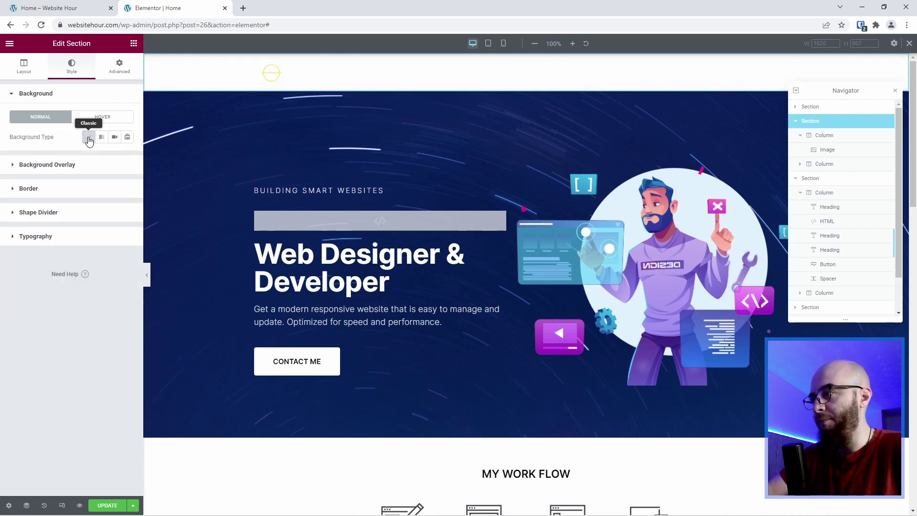
left_click(117, 72)
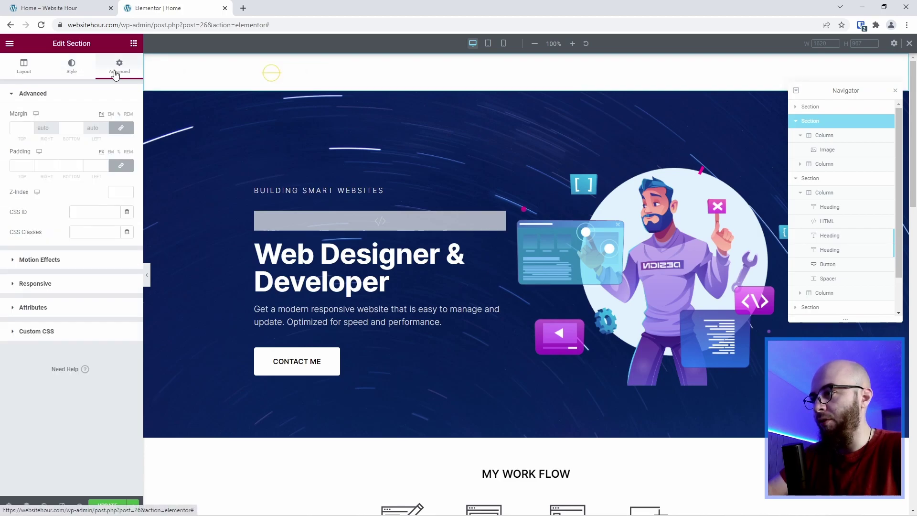
left_click(127, 132)
left_click(80, 130)
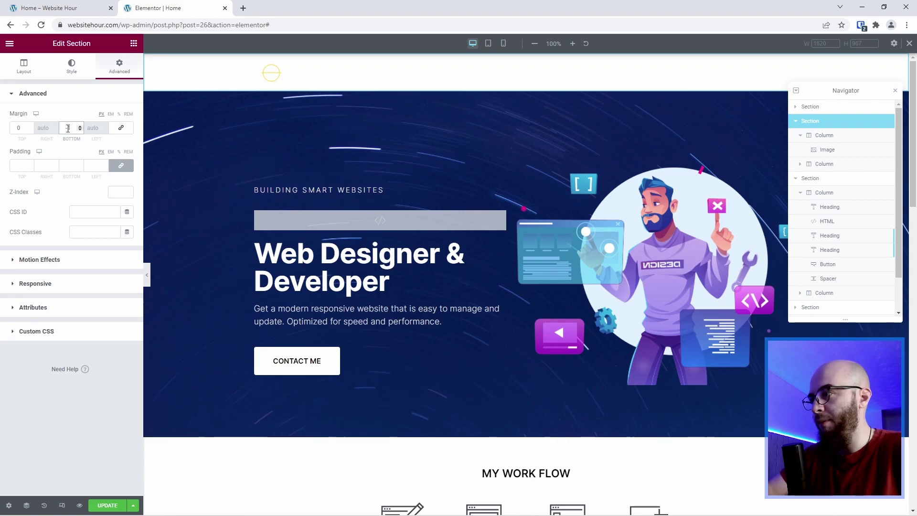
type("-80")
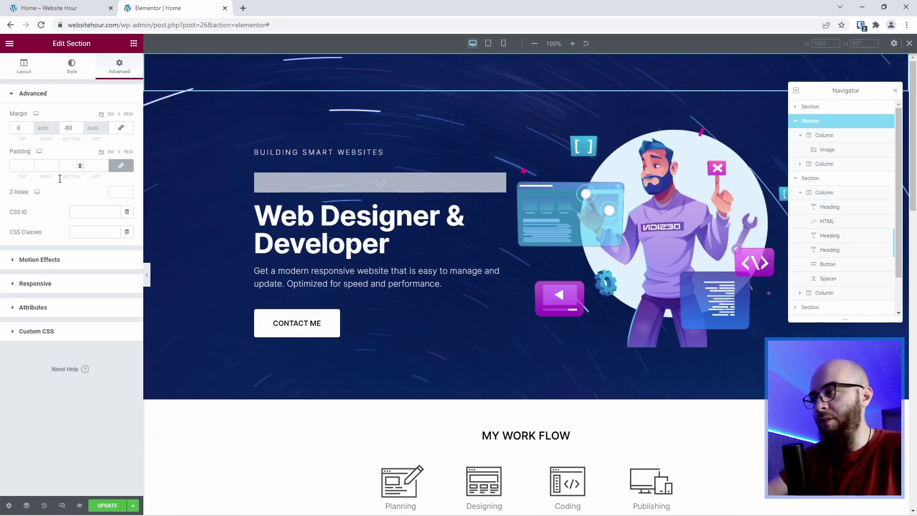
type("999")
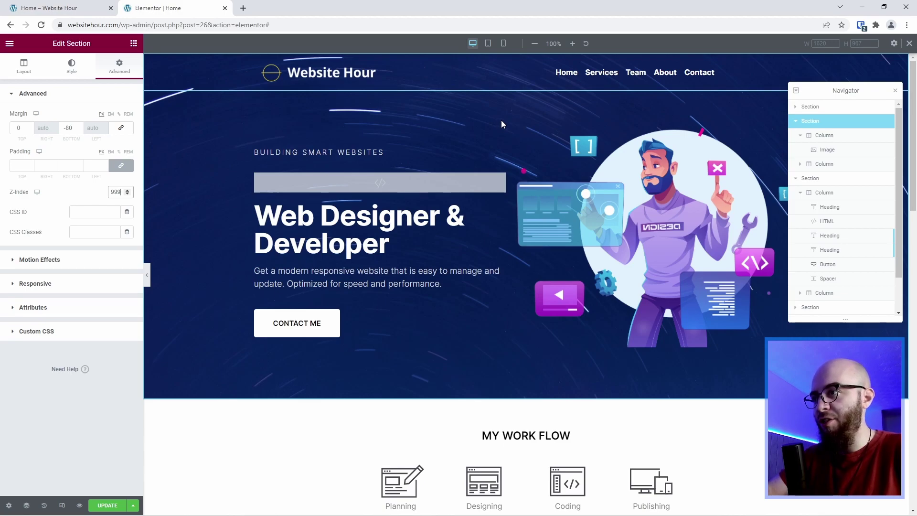
scroll(498, 120, "down", 2)
scroll(498, 120, "down", 3)
scroll(498, 121, "up", 5)
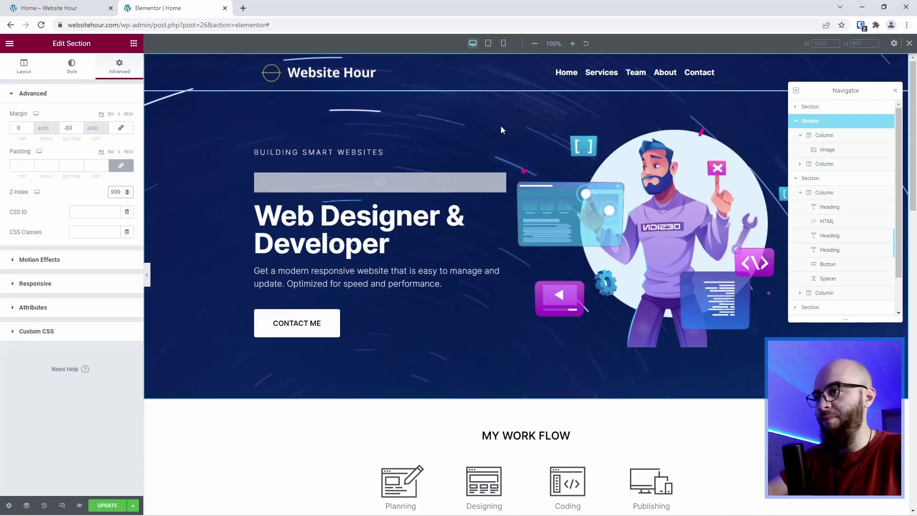
- Preview the overlapping header at tablet width and scroll the page
left_click(489, 43)
scroll(560, 268, "down", 2)
scroll(560, 268, "down", 2)
scroll(562, 276, "up", 5)
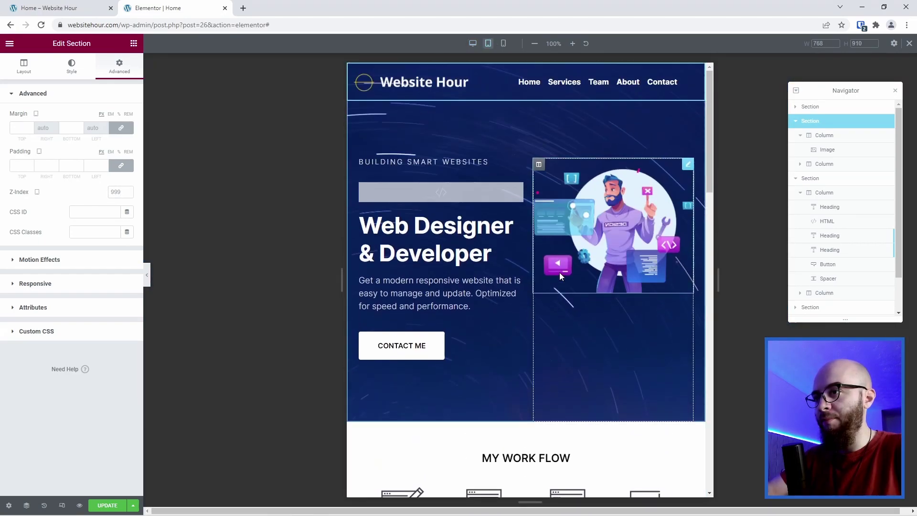
- In mobile view, set the header's minimum height to 120 pixels
left_click(504, 43)
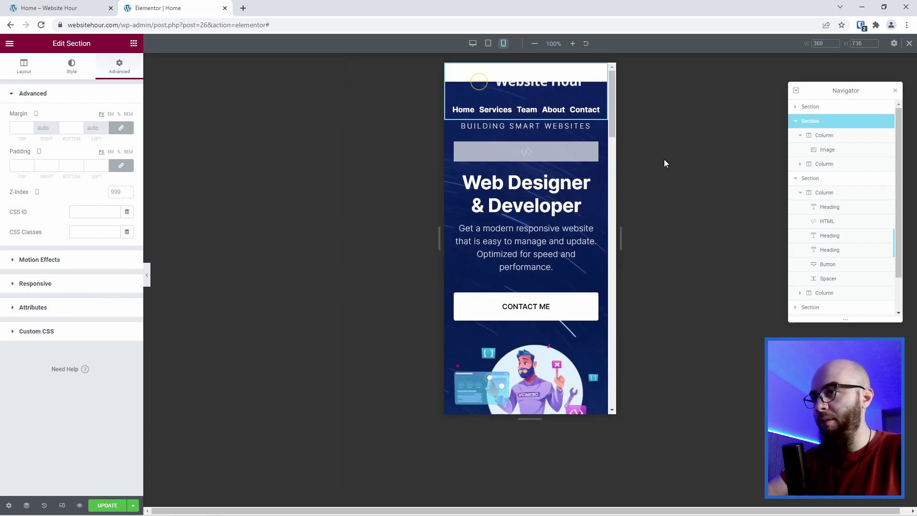
left_click(13, 69)
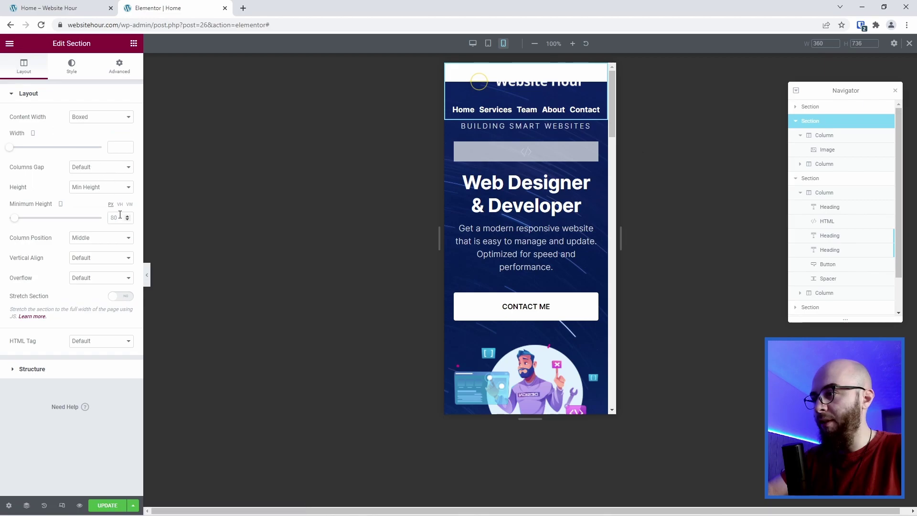
type("120")
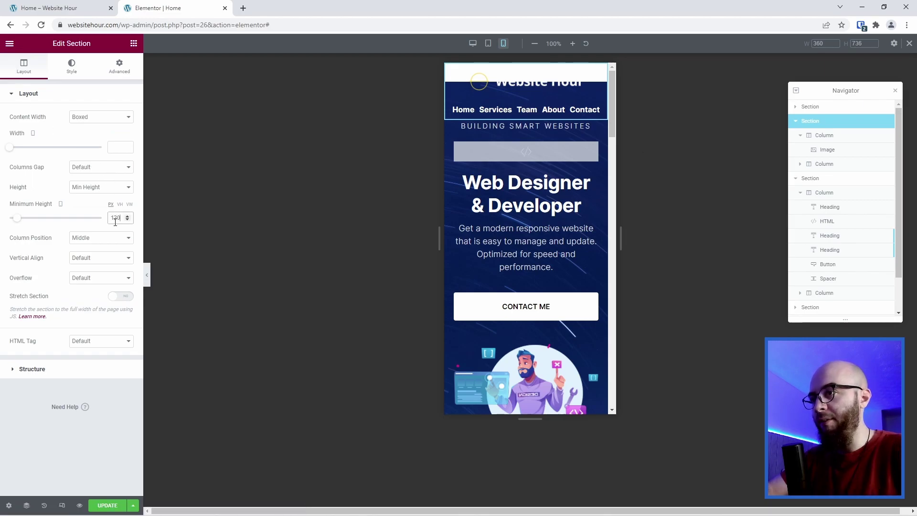
left_click(120, 69)
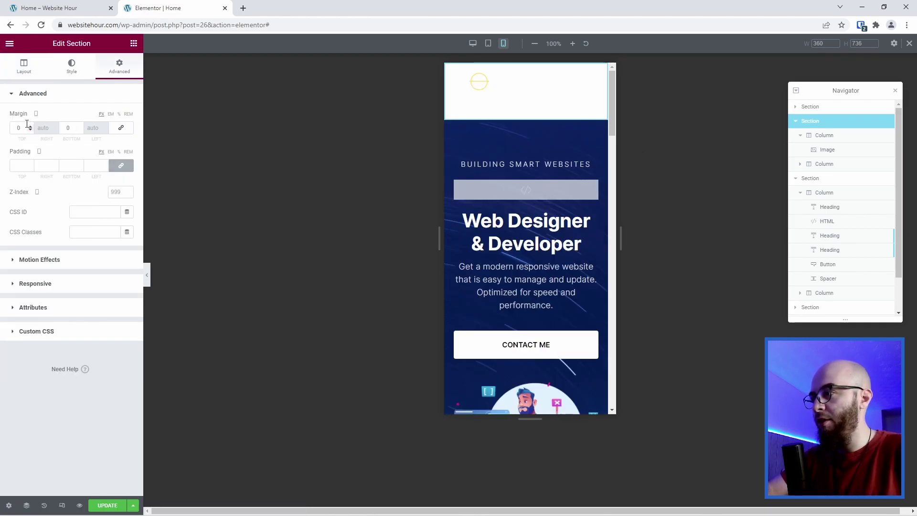
- Set the header's mobile bottom margin to −120
left_click(79, 130)
type("20")
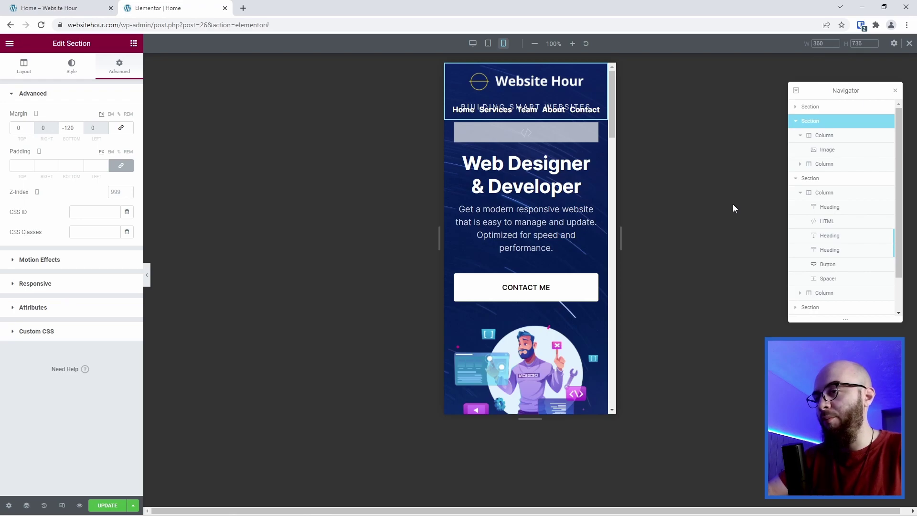
mouse_move(839, 120)
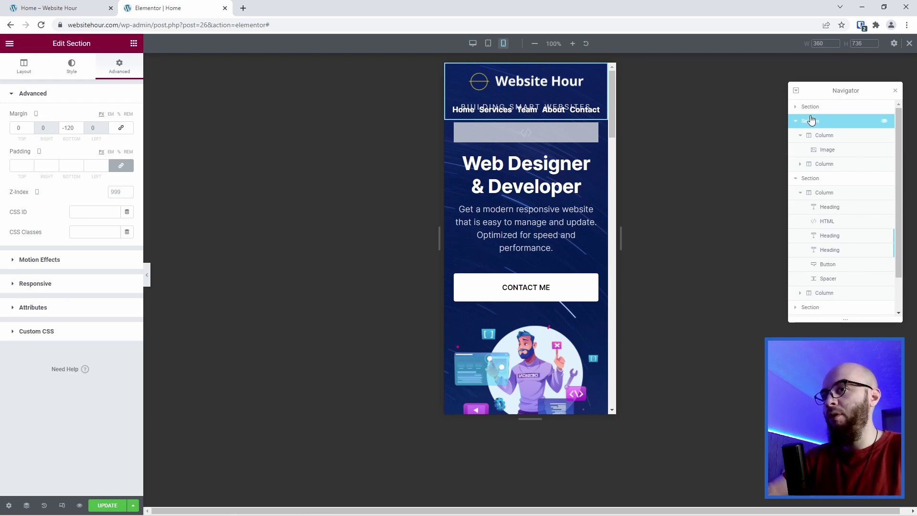
- Give the hero section 150 mobile top padding, then preview the tablet layout
left_click(828, 179)
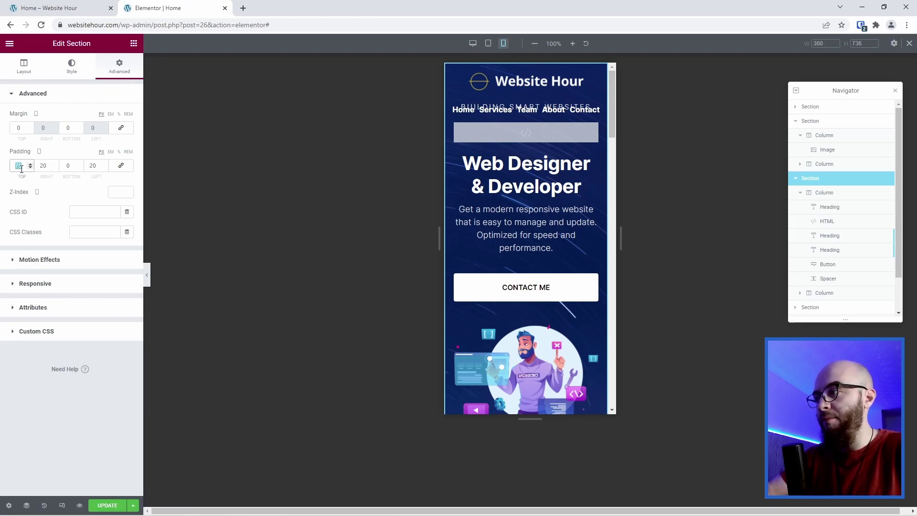
type("150")
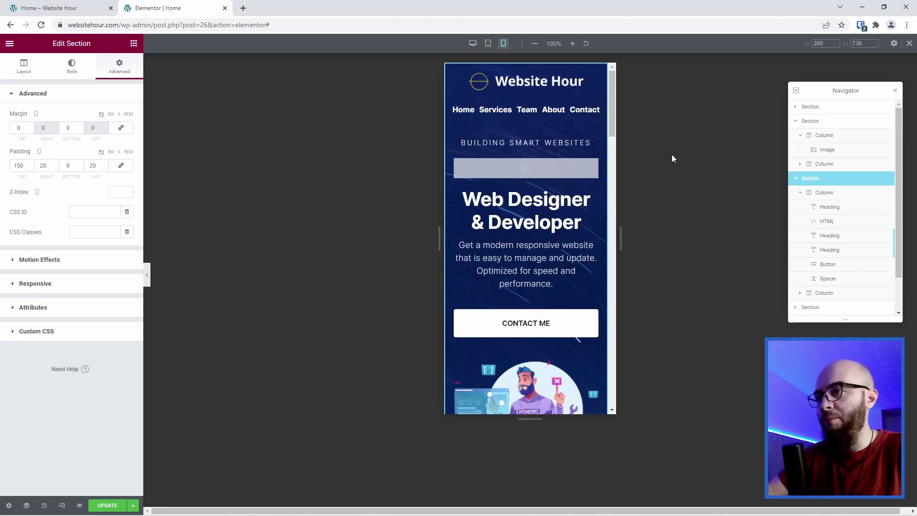
left_click(488, 43)
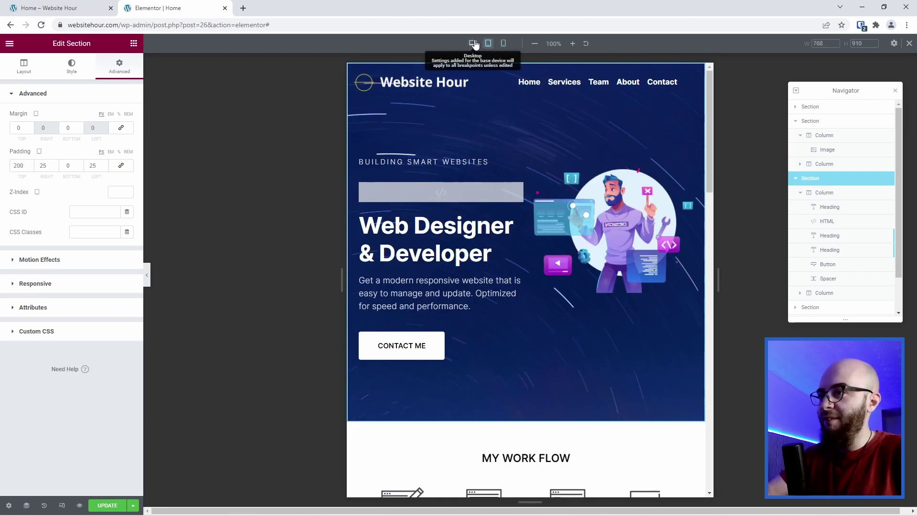